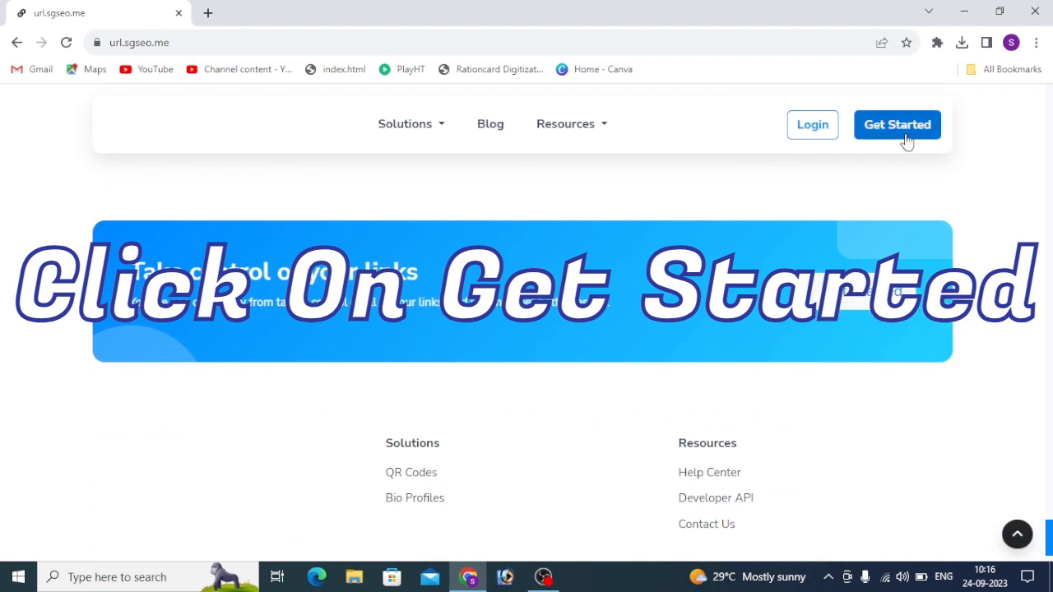
Step: Sign up with a username, the suggested email and a confirmed password, accepting the terms
left_click(902, 136)
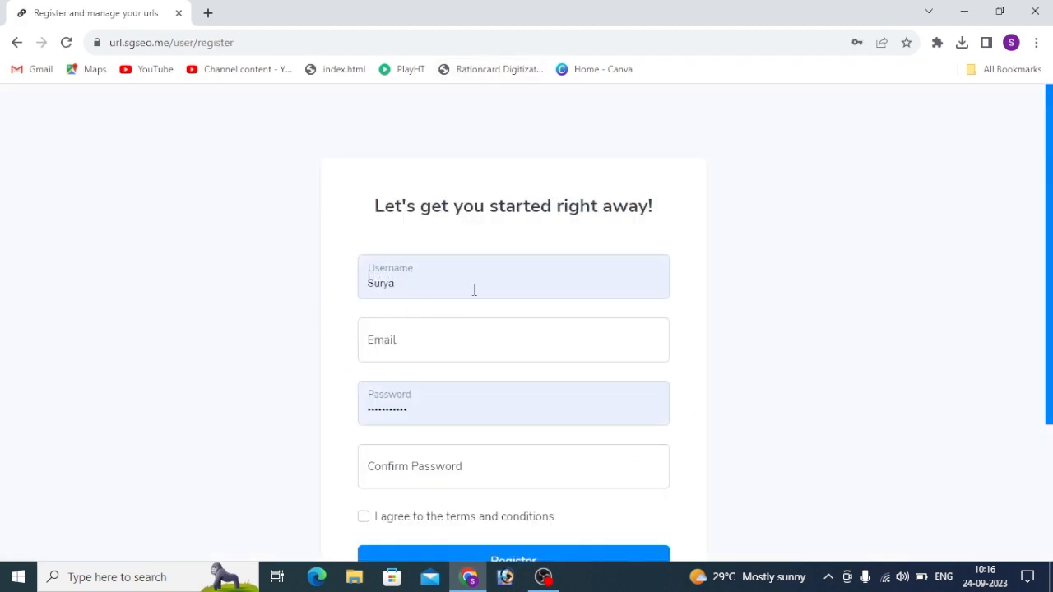
left_click(472, 288)
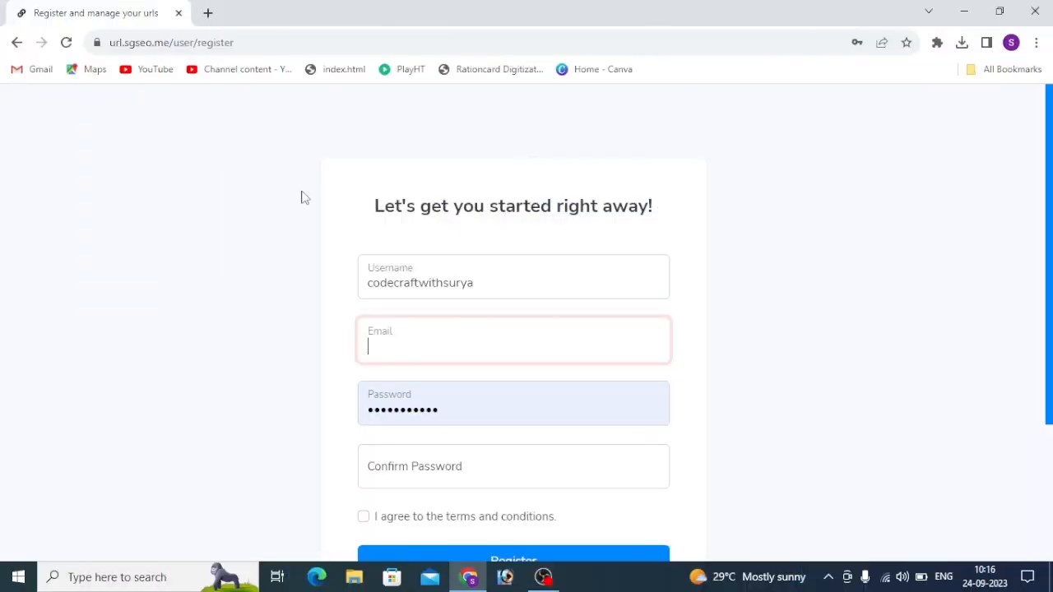
type("veri")
key("Down")
key("Tab")
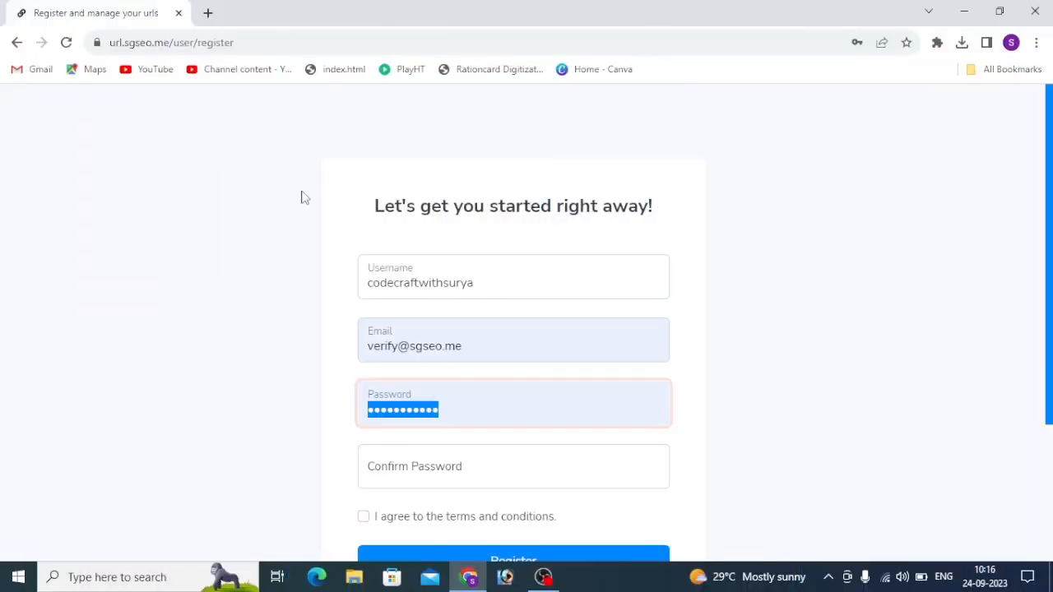
type("s")
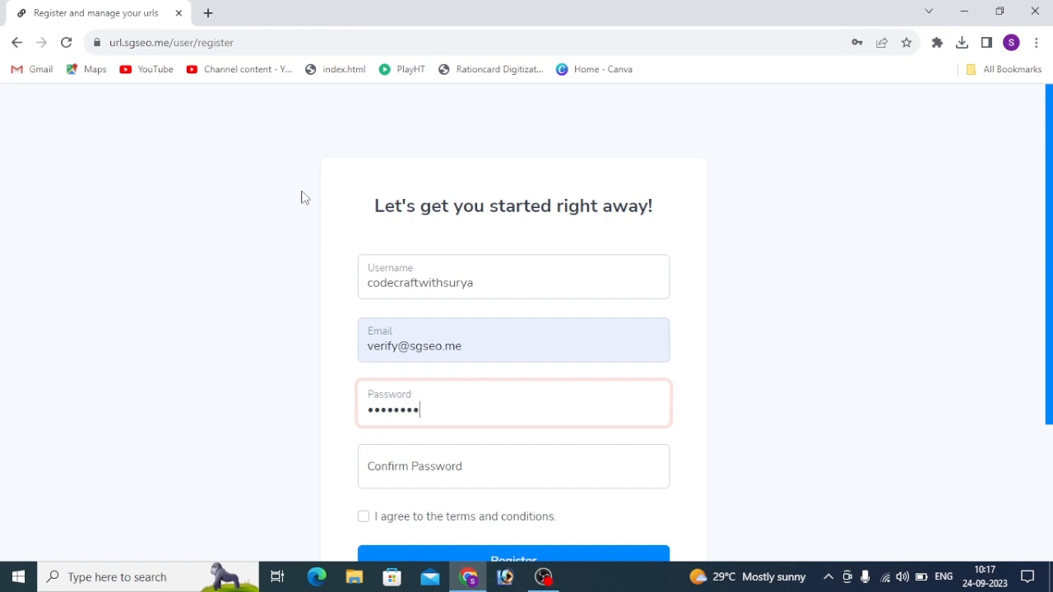
key("Tab")
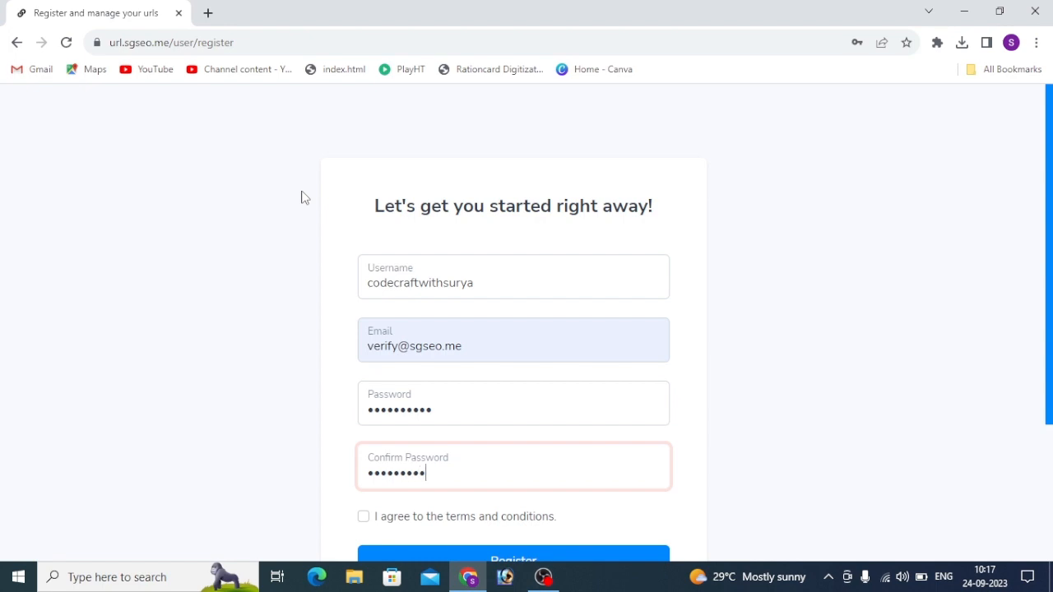
scroll(244, 379, "down", 2)
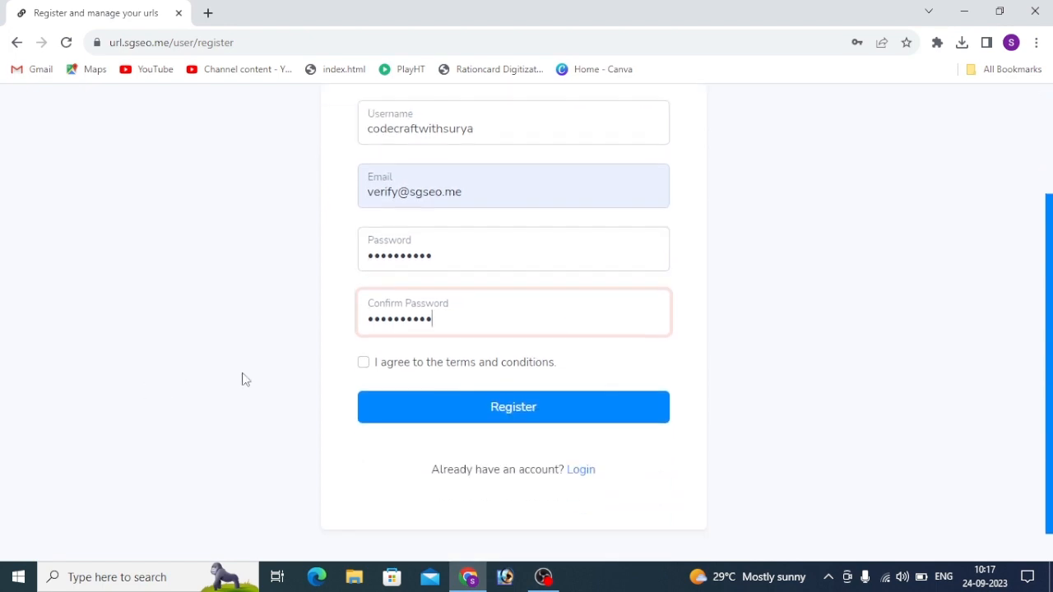
left_click(361, 363)
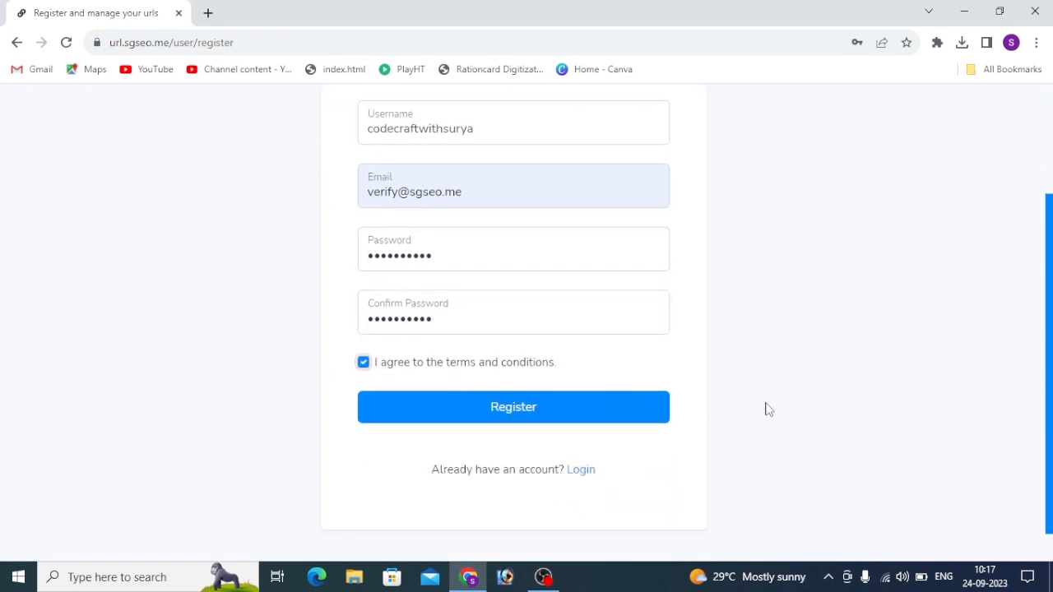
left_click(459, 411)
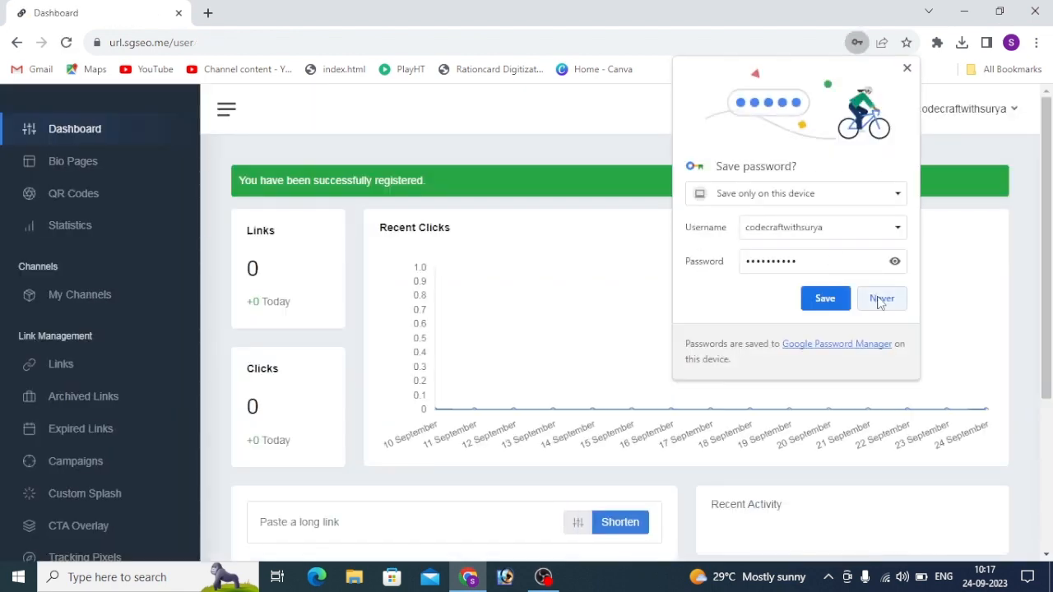
Step: Decline Chrome's password saving and open the Create Bio dialog from Bio Pages
left_click(880, 299)
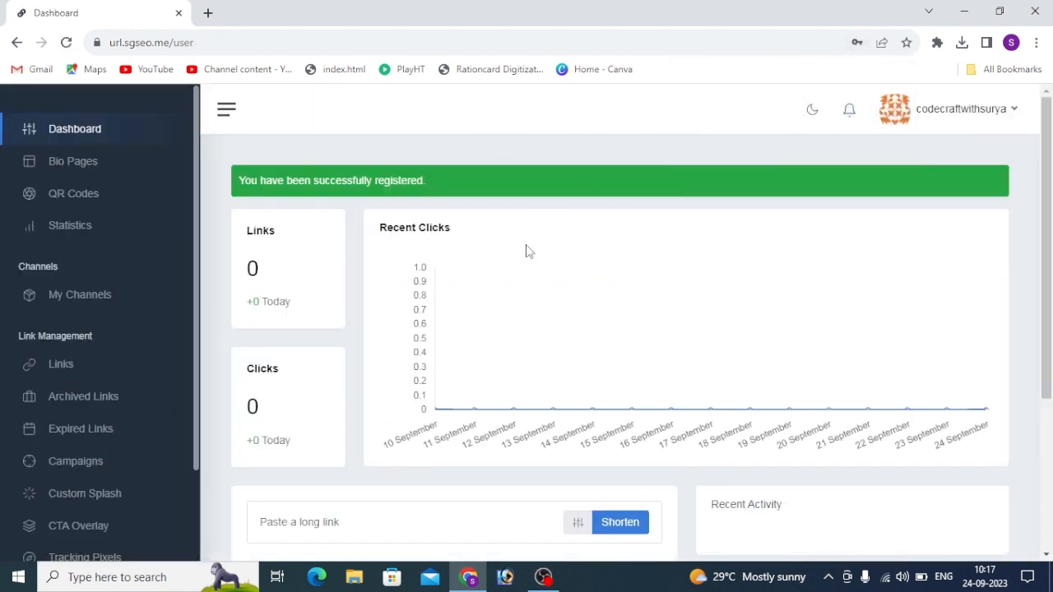
scroll(792, 305, "down", 3)
scroll(792, 305, "up", 3)
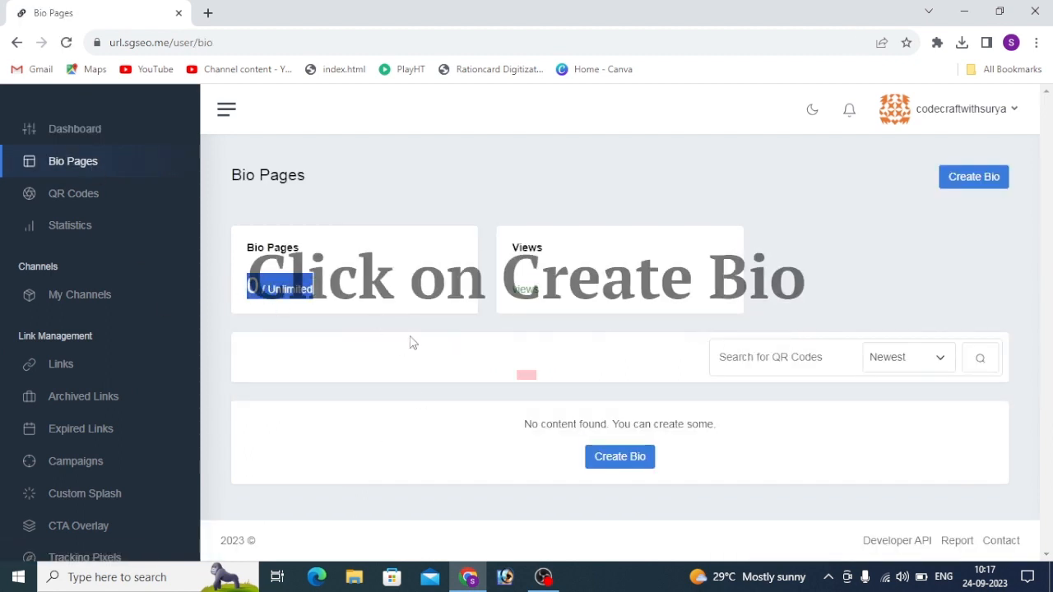
left_click(629, 462)
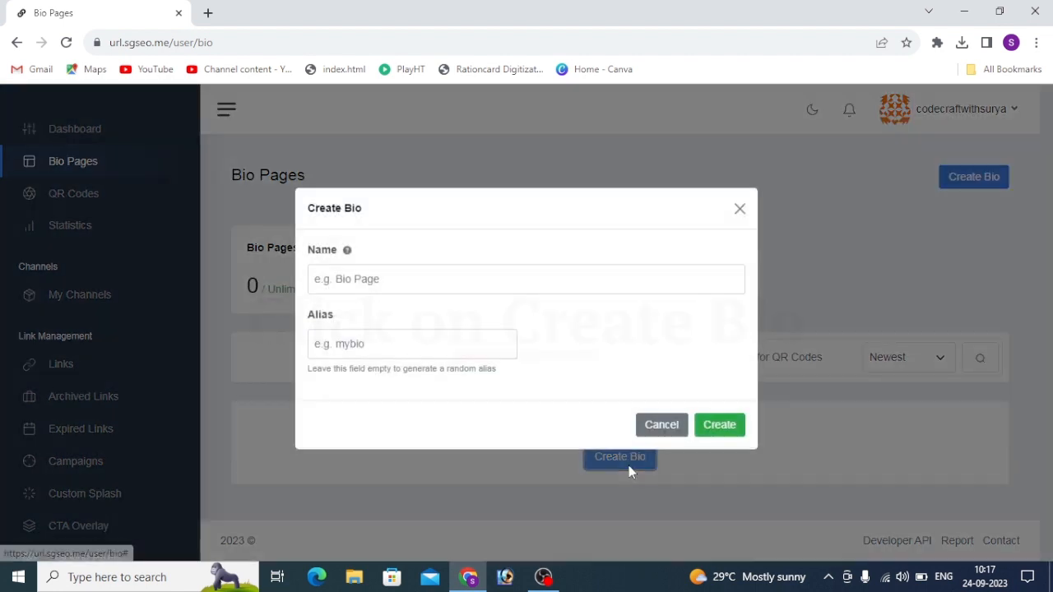
Step: Create the bio with the owner's full name as Name and a short alias
left_click(460, 286)
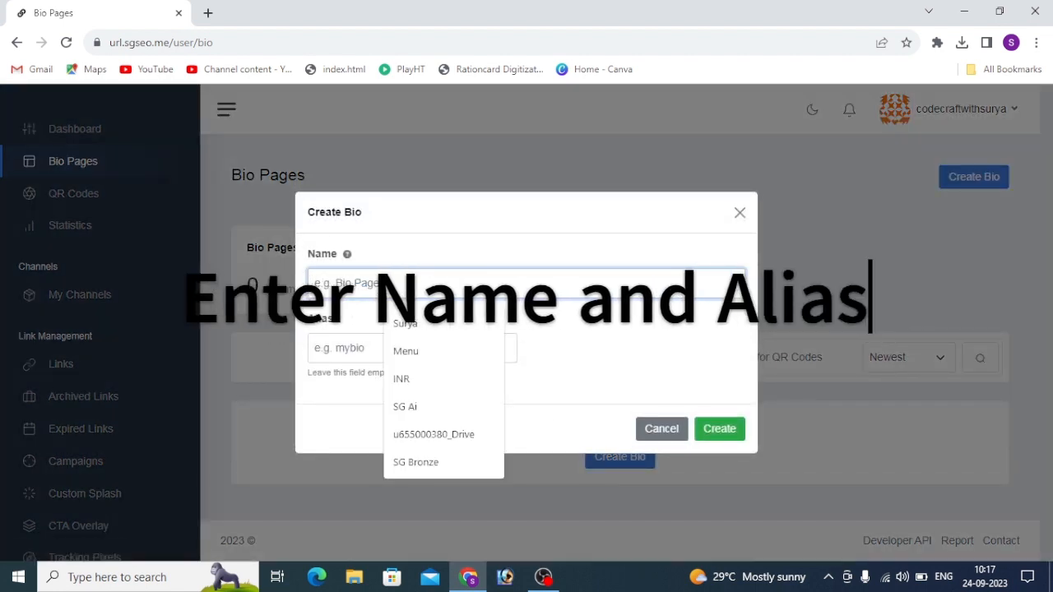
left_click(579, 316)
left_click(590, 279)
type("Surya Pratap")
key("Tab")
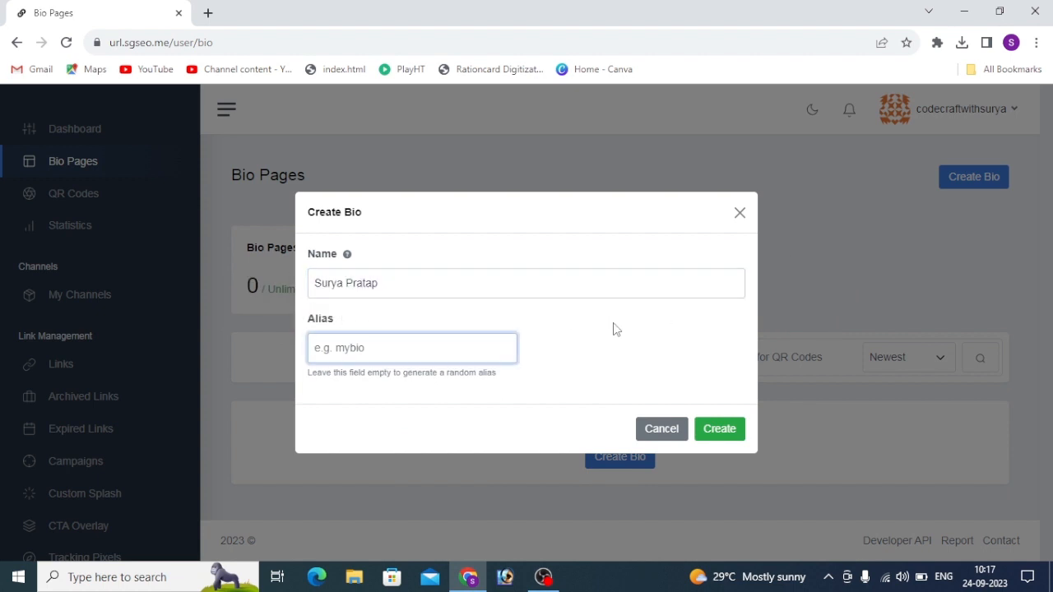
left_click(560, 289)
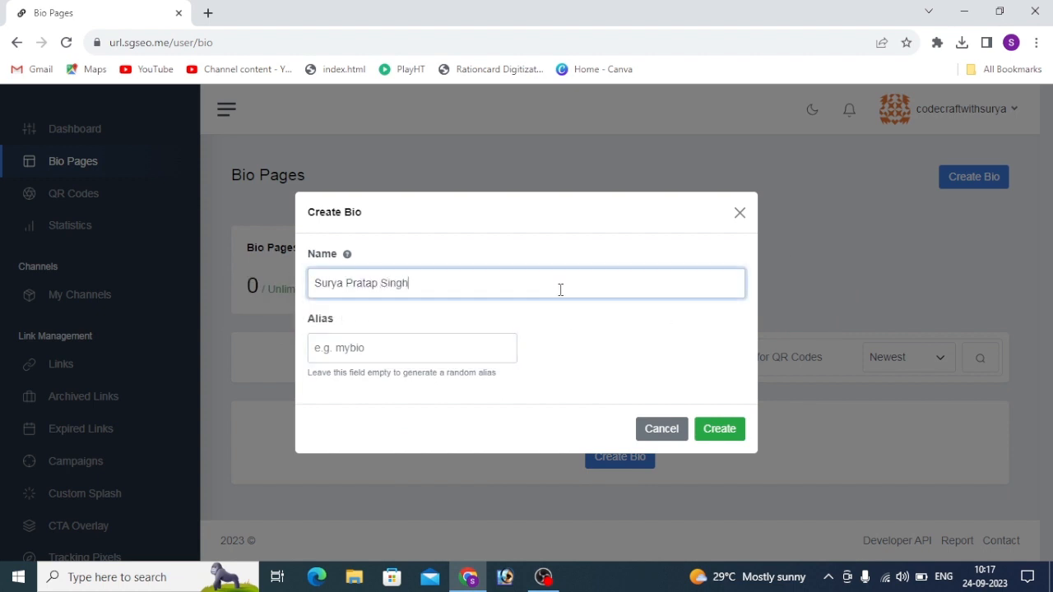
key("Tab")
left_click(412, 346)
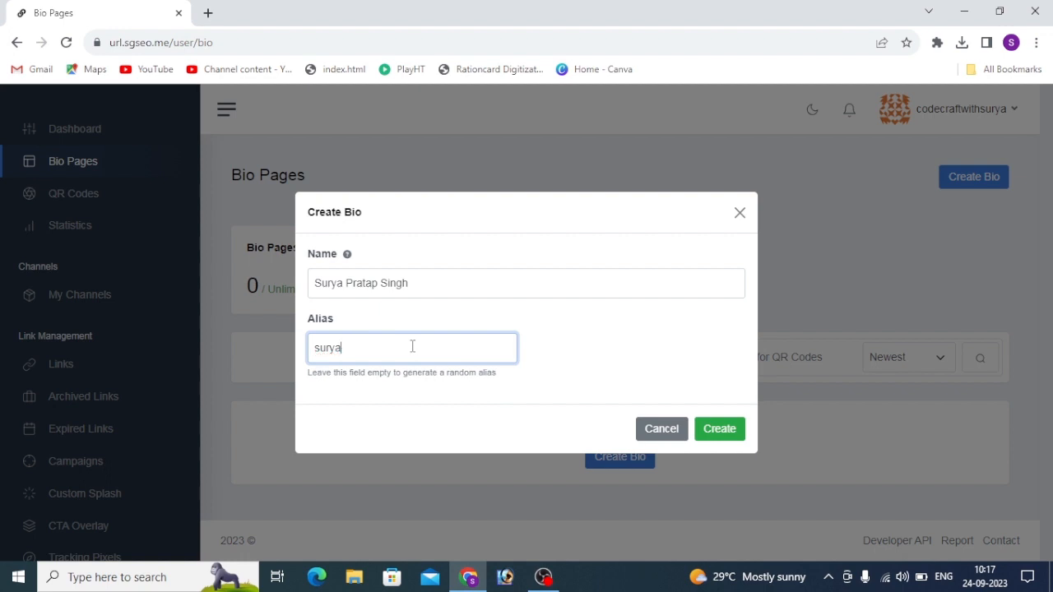
left_click(716, 441)
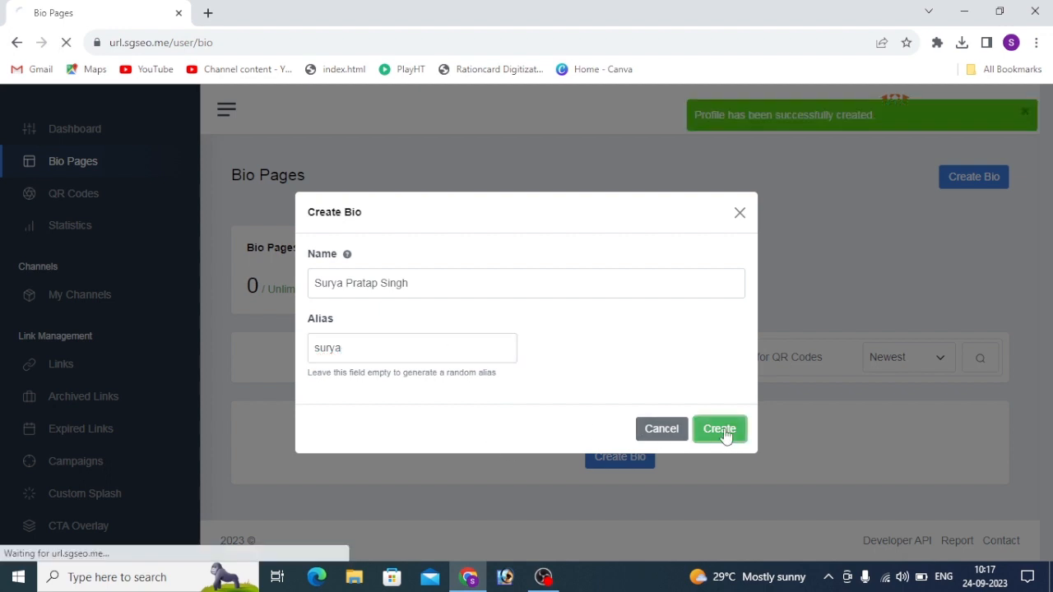
scroll(697, 415, "down", 2)
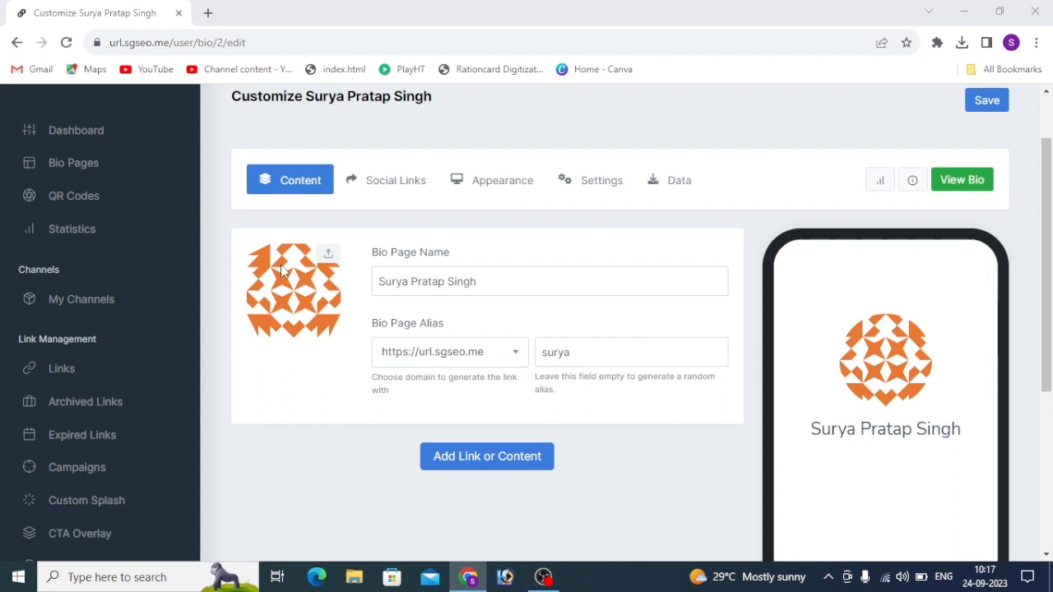
Step: Upload a profile photo for the bio avatar
left_click(282, 271)
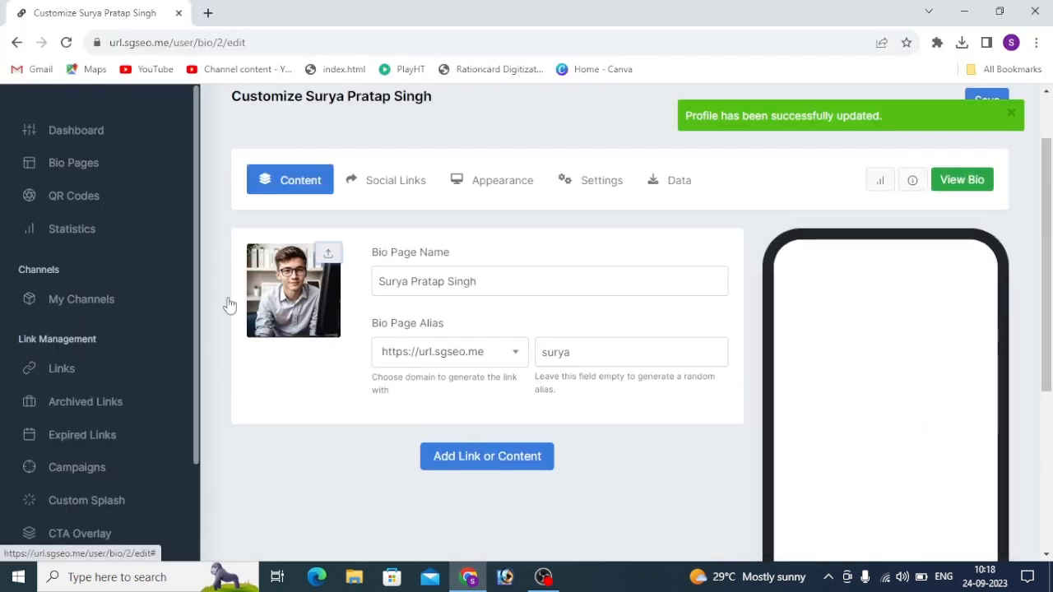
scroll(847, 337, "down", 1)
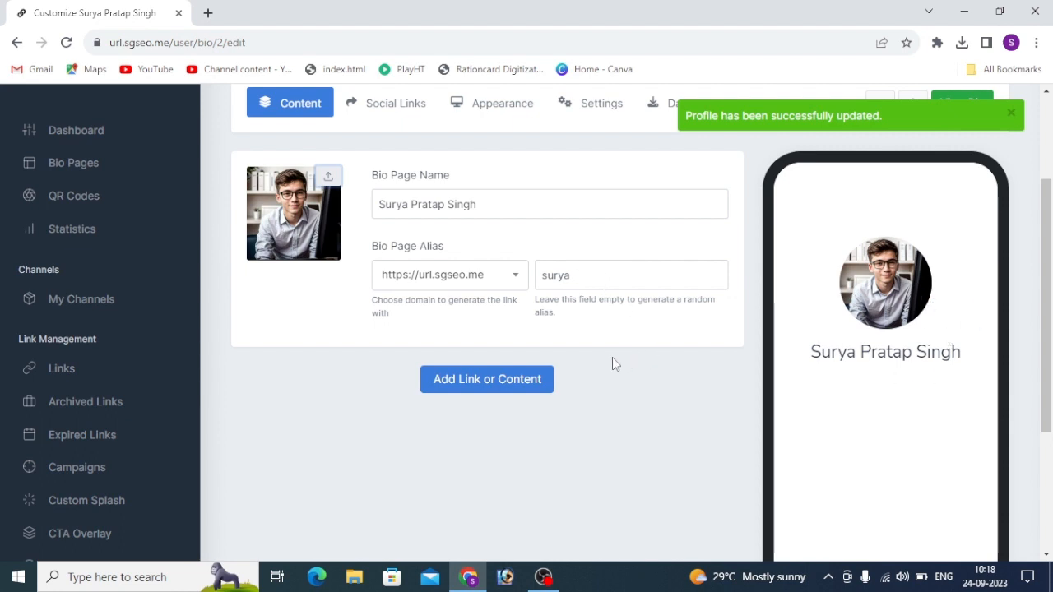
scroll(611, 362, "down", 1)
scroll(610, 358, "up", 2)
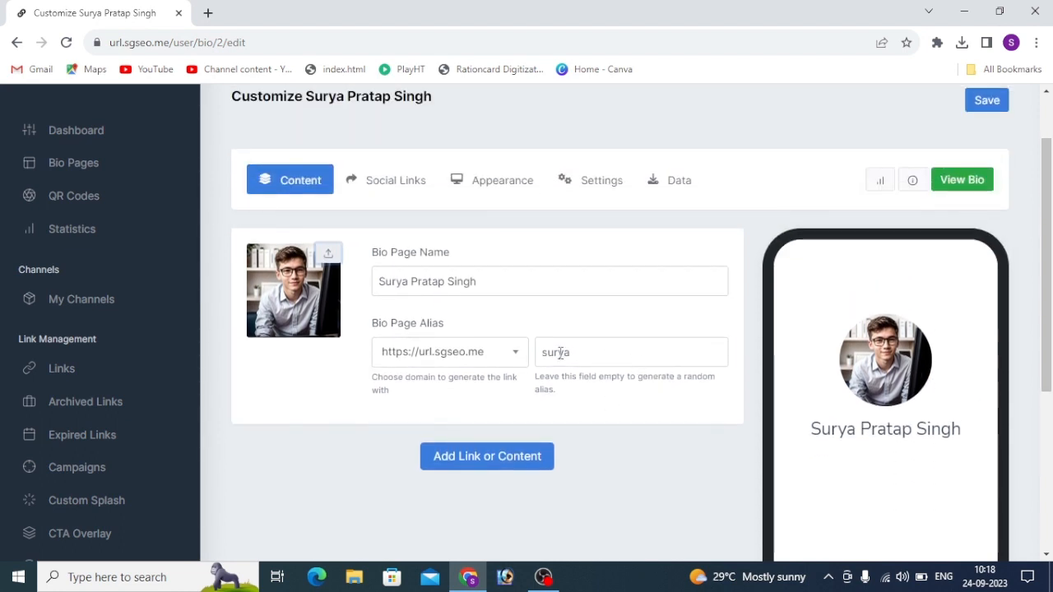
Step: Check the bio's public url.sgseo.me short address in a new tab, then return to the editor
left_click(209, 13)
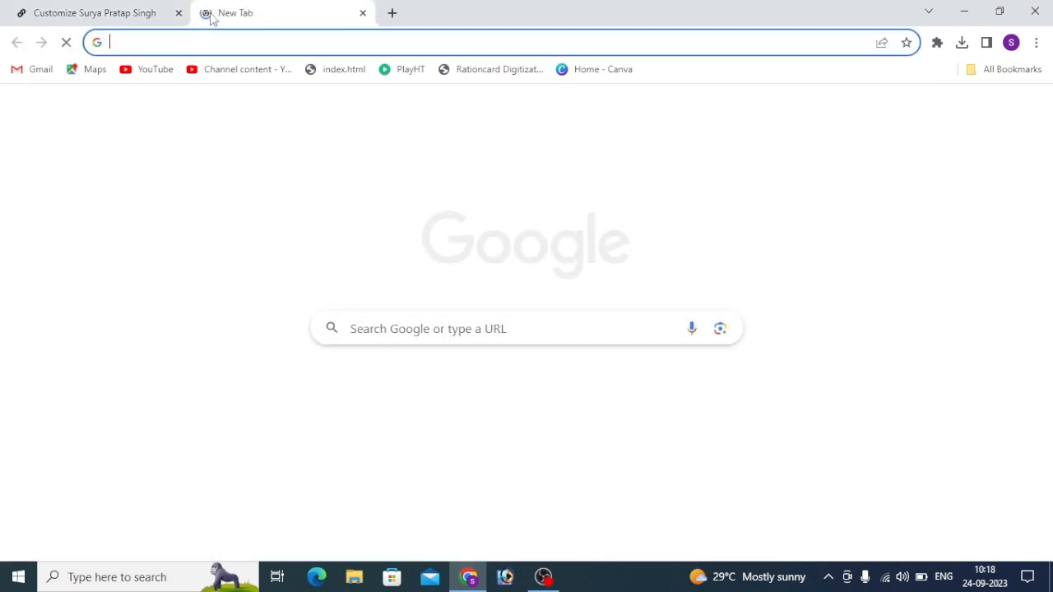
type("url.sgseo.me/surya")
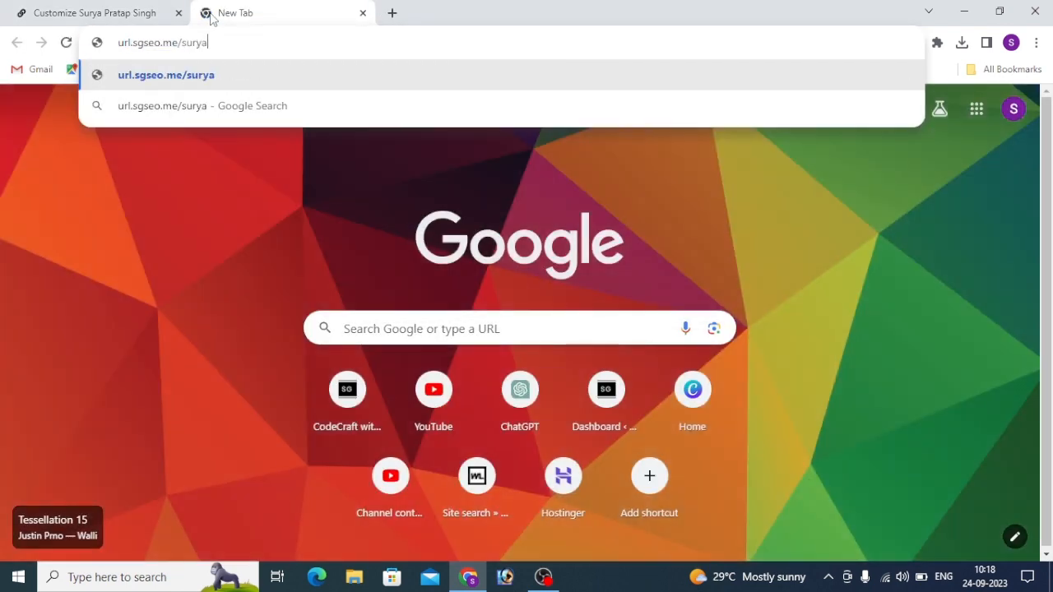
key("Return")
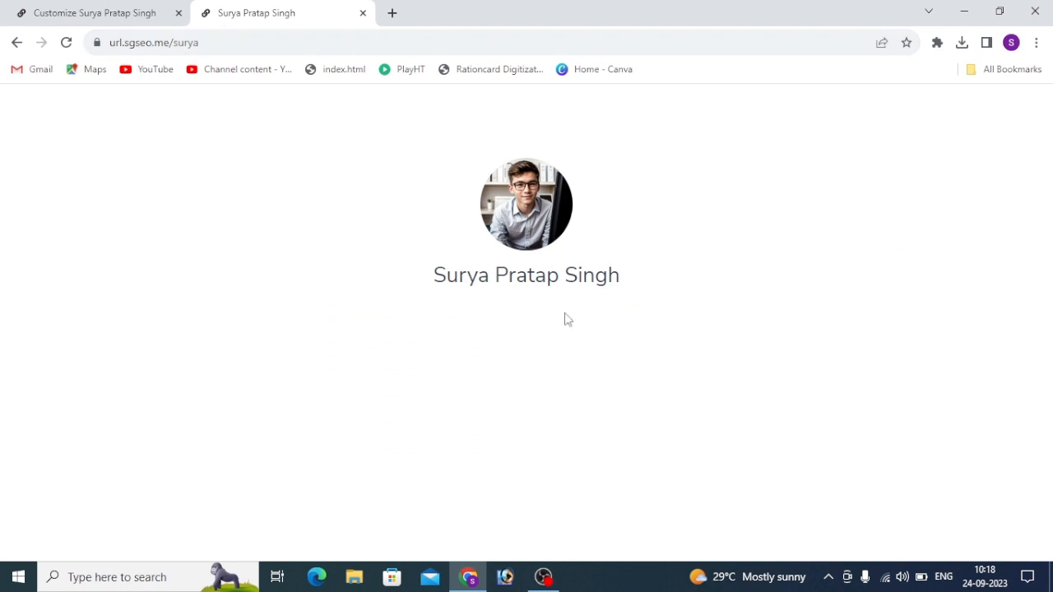
left_click(81, 10)
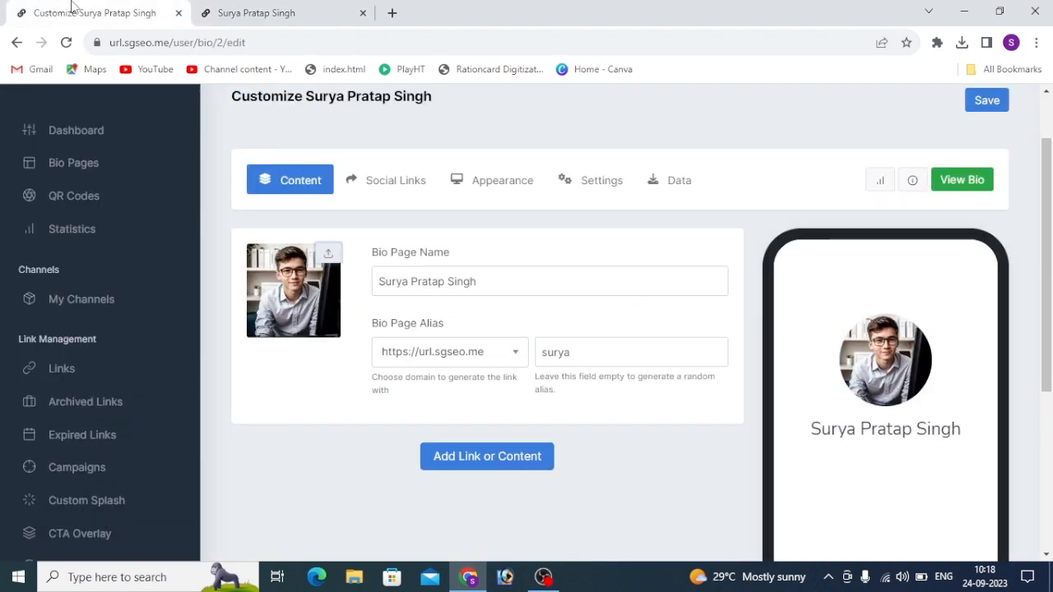
scroll(413, 383, "down", 1)
scroll(502, 286, "down", 1)
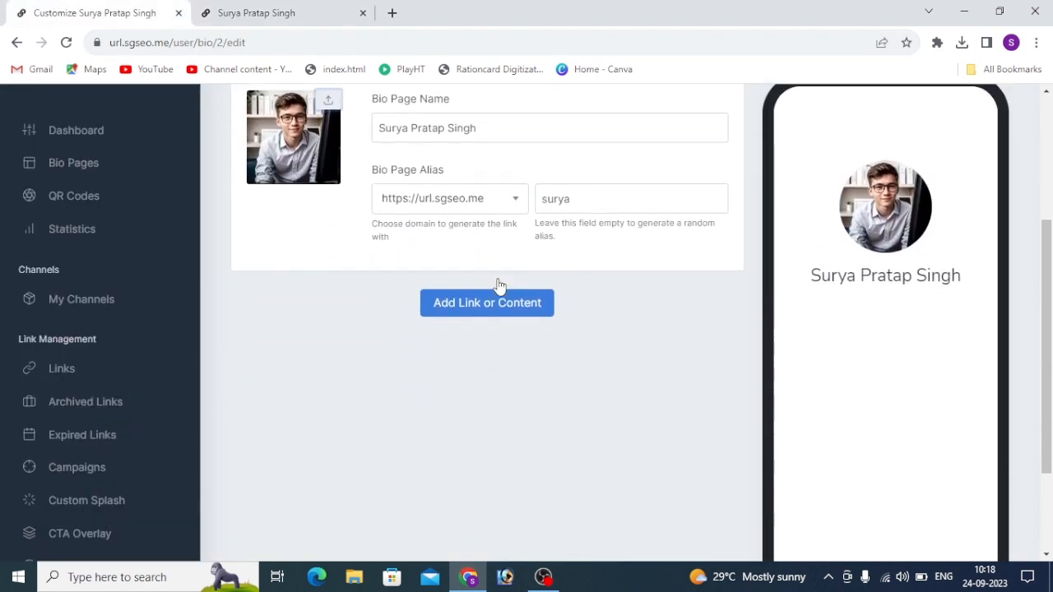
Step: Add a tagline block containing the channel handle
left_click(490, 312)
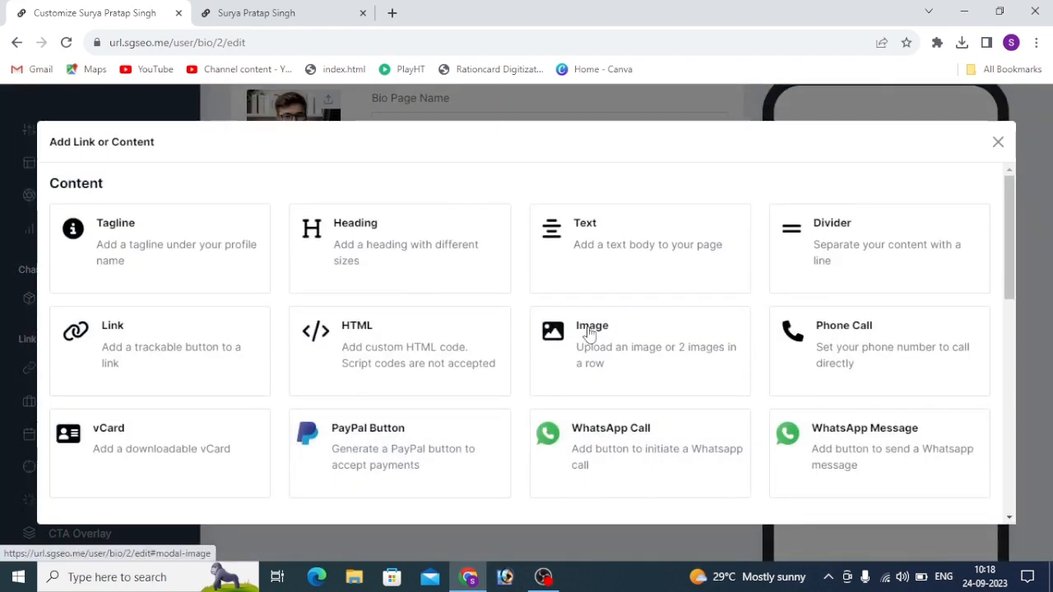
left_click(105, 235)
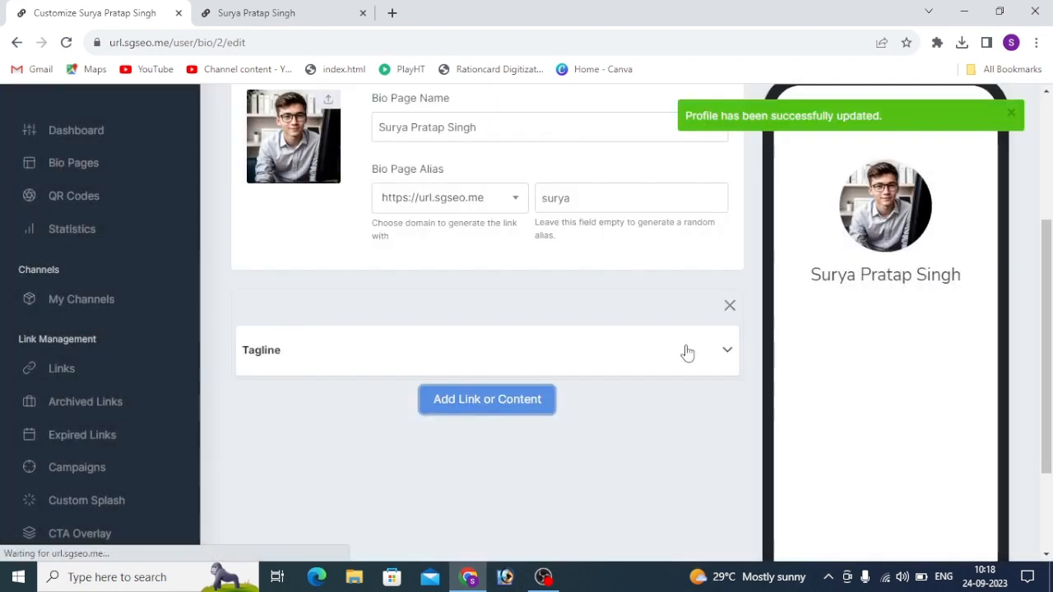
left_click(727, 351)
type("@CodeCraftw")
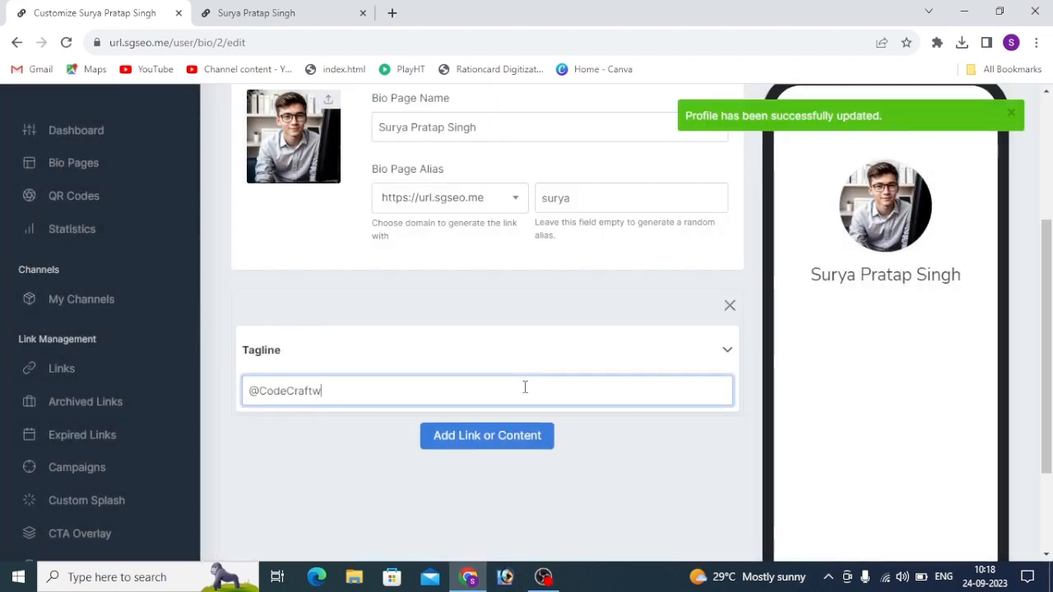
type("ithSurya")
scroll(655, 449, "down", 1)
Step: Add divider blocks and a heading block to the bio
left_click(503, 362)
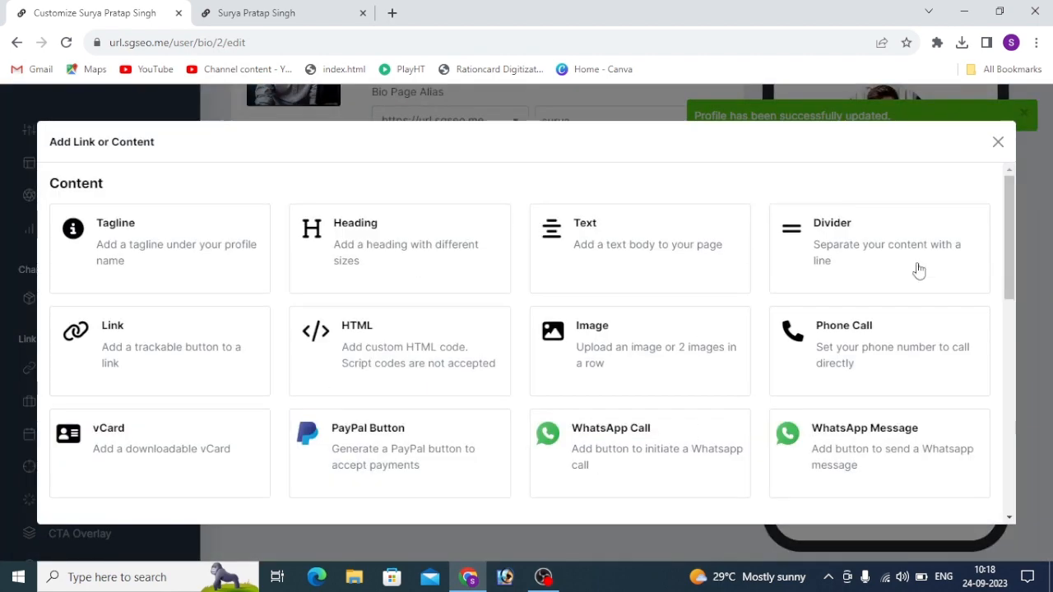
left_click(918, 271)
scroll(660, 365, "down", 5)
left_click(510, 425)
left_click(328, 251)
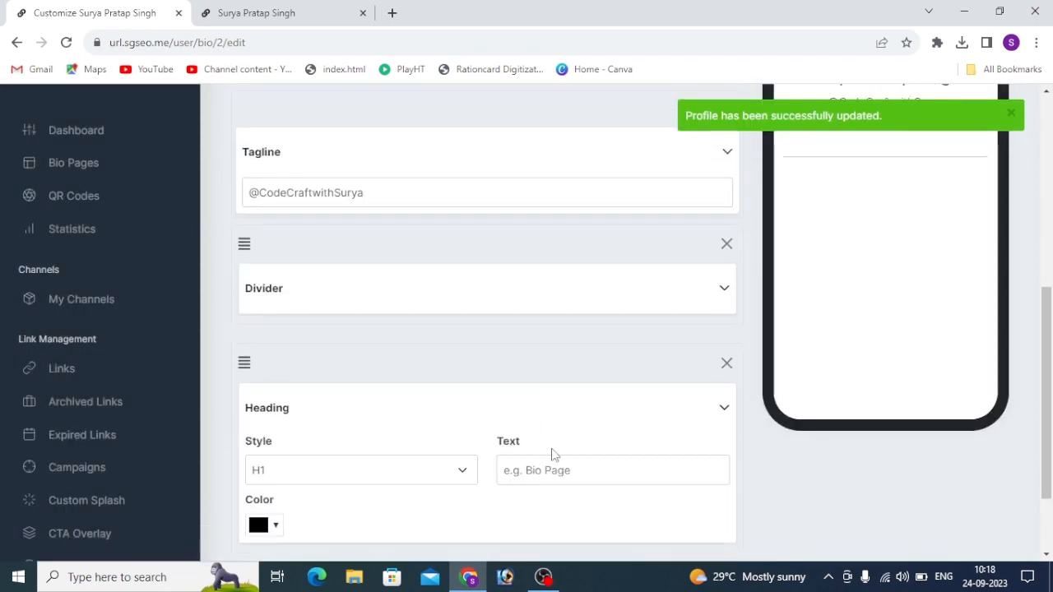
scroll(551, 453, "down", 1)
Step: Set the heading text to 'Websites', move a divider below it, and add a Link block
left_click(562, 370)
type("Web")
left_click(744, 453)
scroll(744, 452, "up", 3)
scroll(907, 310, "down", 1)
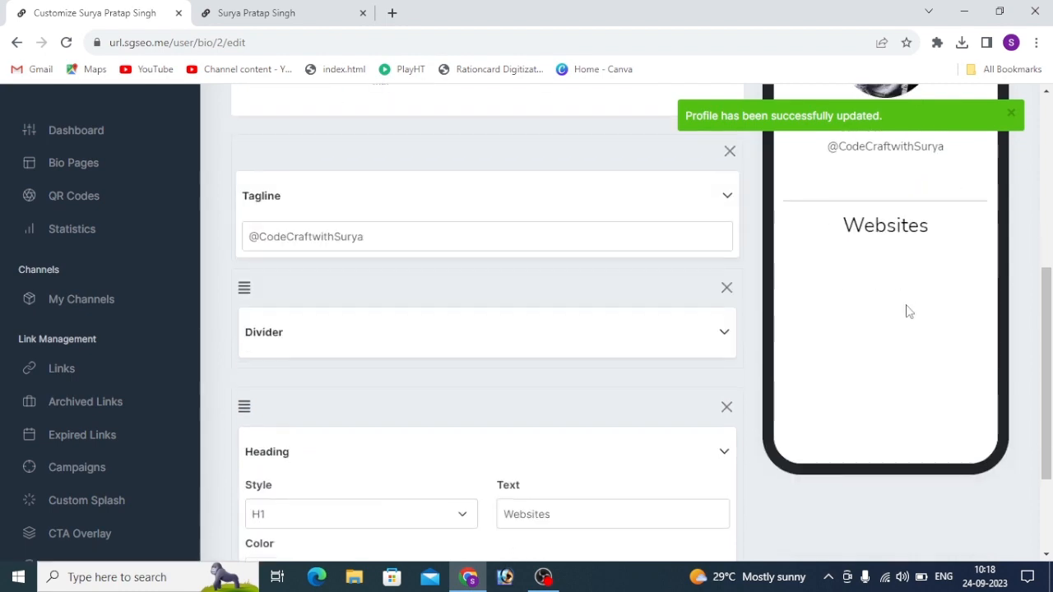
scroll(499, 211, "down", 2)
left_click_drag(244, 133, 238, 410)
left_click(487, 491)
left_click(206, 329)
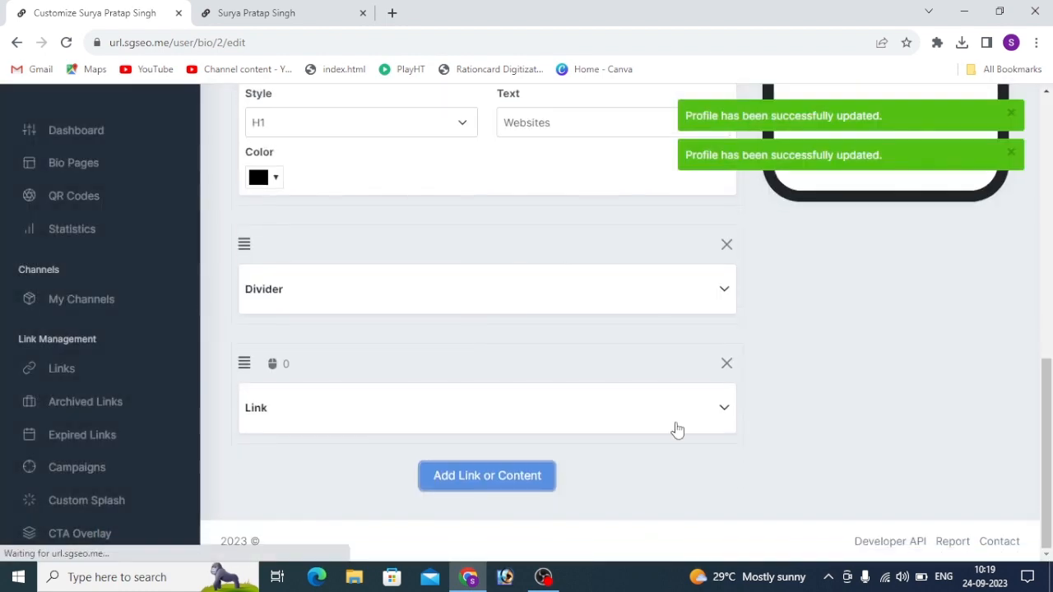
Step: Give the first link block the double right-chevron icon
left_click(674, 415)
scroll(674, 415, "down", 2)
left_click(321, 310)
scroll(403, 472, "down", 3)
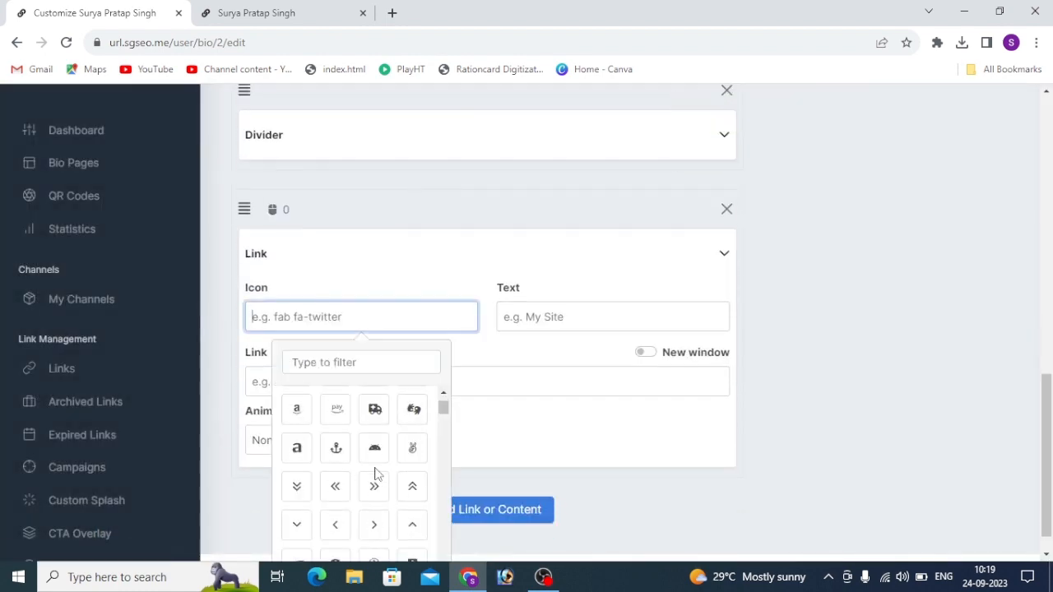
left_click(380, 436)
scroll(532, 458, "down", 4)
scroll(532, 458, "down", 5)
left_click(587, 354)
type("SGSEO")
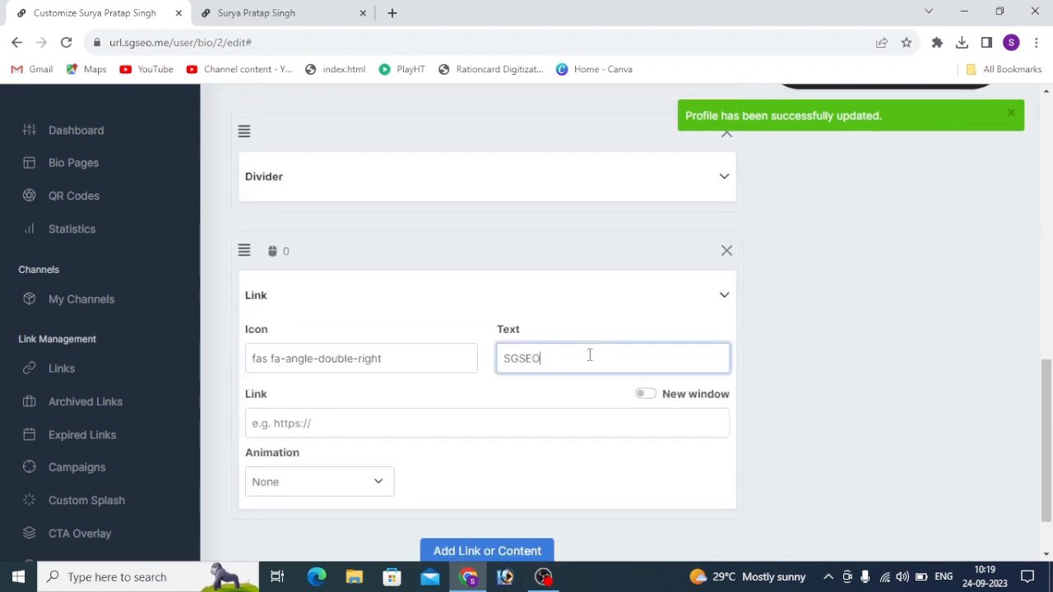
key("BackSpace")
key("BackSpace")
type("QnA")
left_click(647, 396)
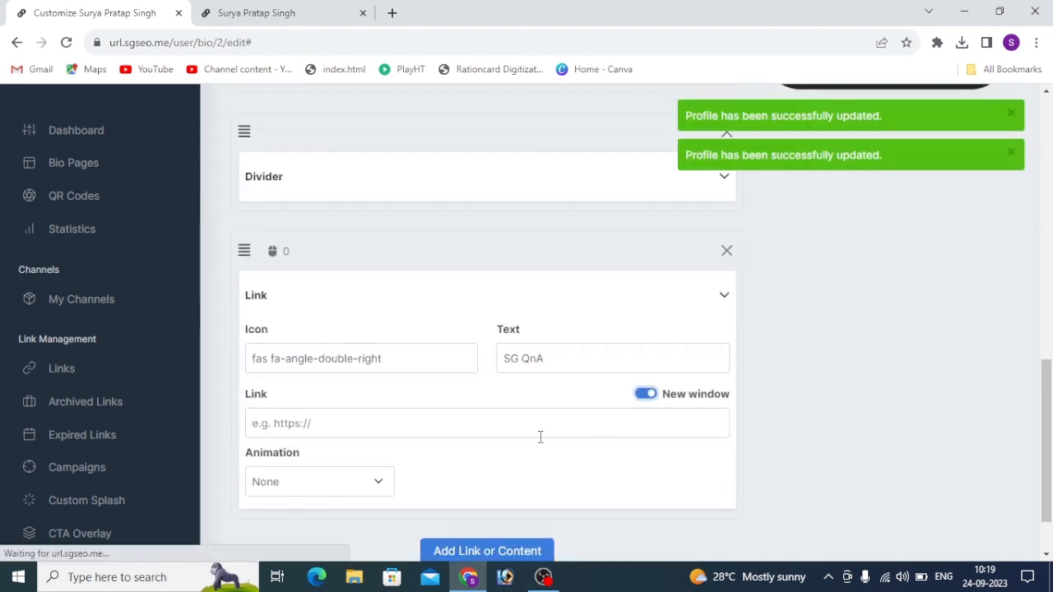
left_click(433, 428)
type("https://url.sgseo.me")
left_click(319, 481)
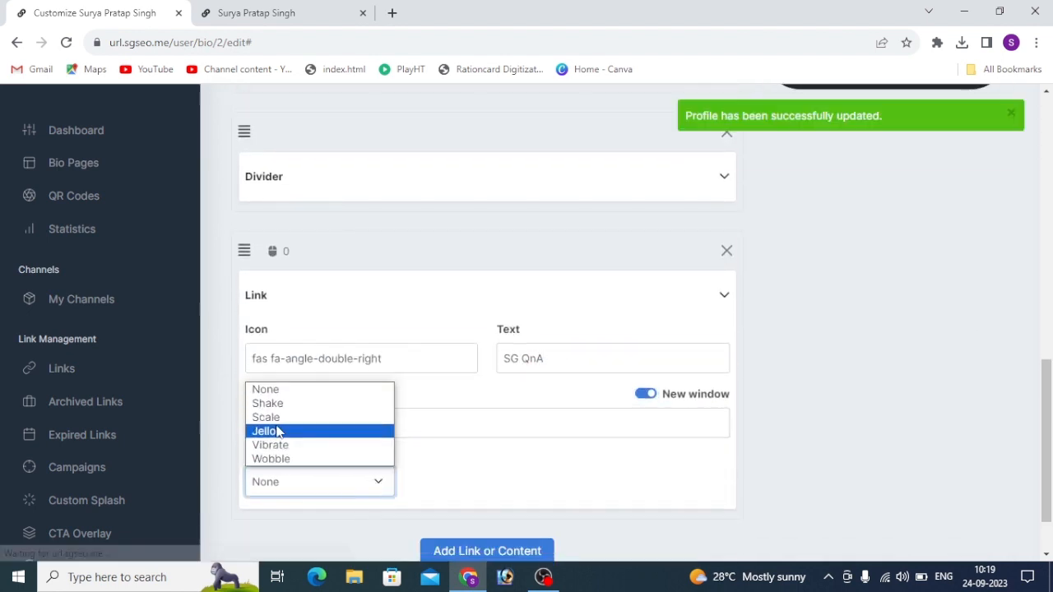
left_click(268, 430)
scroll(862, 448, "down", 2)
scroll(862, 448, "down", 10)
Step: Add a second link block with the double right-chevron icon
left_click(475, 477)
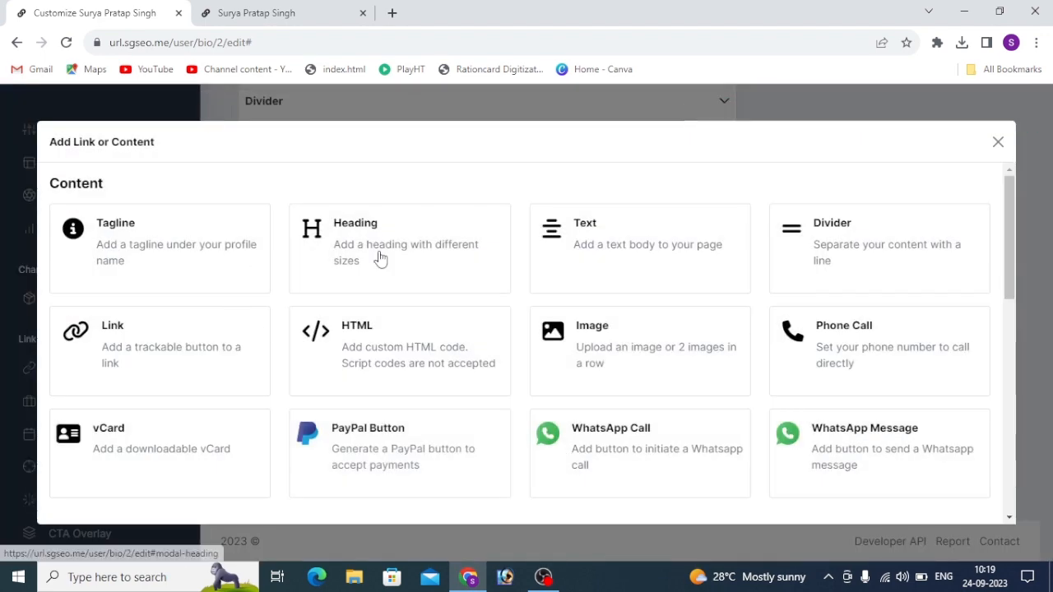
left_click(141, 333)
scroll(361, 462, "down", 3)
left_click(359, 283)
scroll(350, 463, "down", 3)
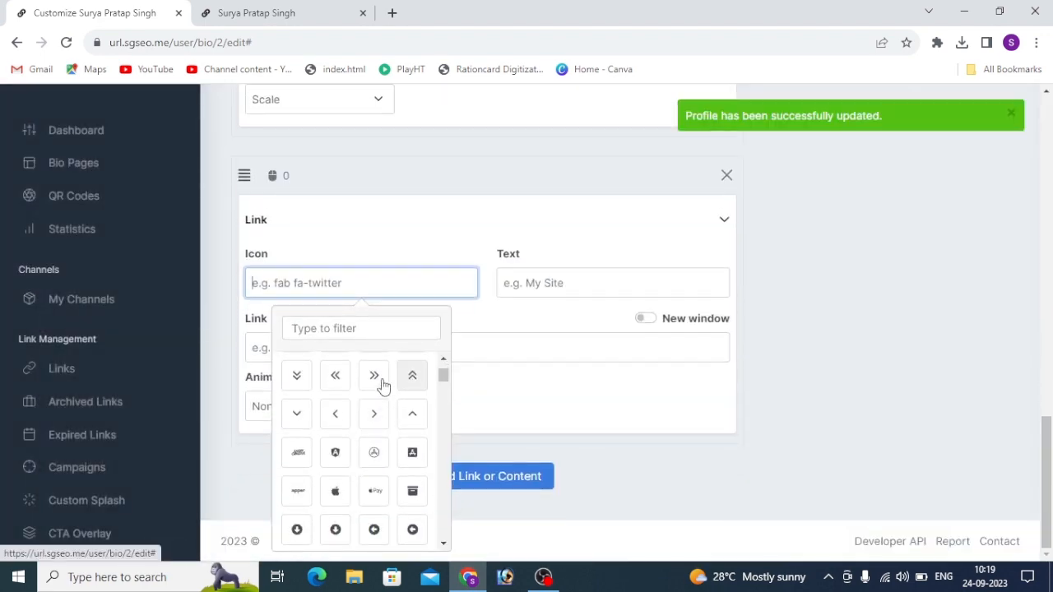
left_click(377, 379)
scroll(406, 393, "up", 10)
left_click(730, 314)
scroll(719, 272, "down", 10)
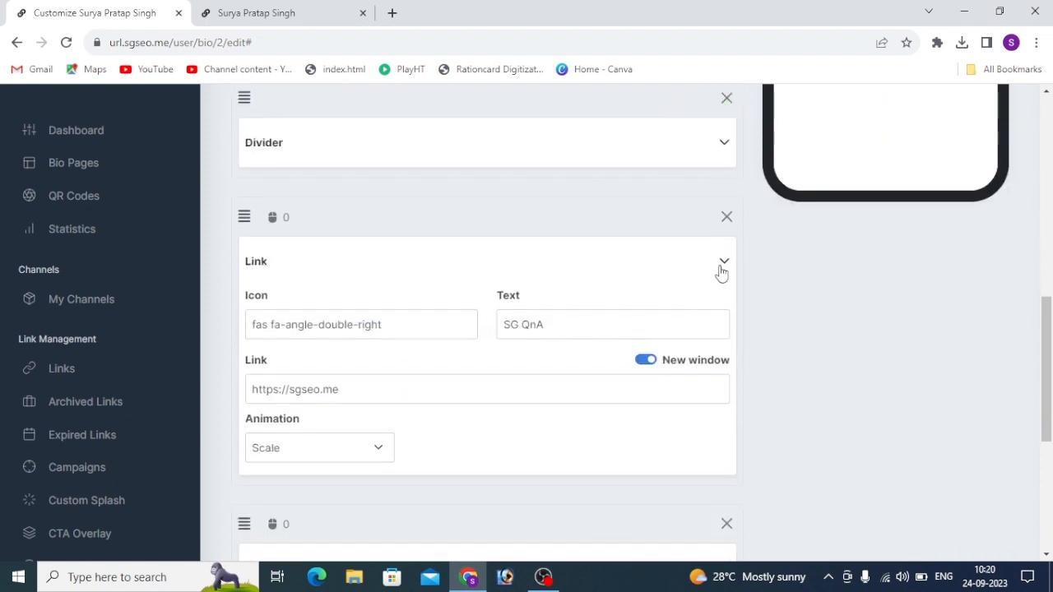
left_click(589, 281)
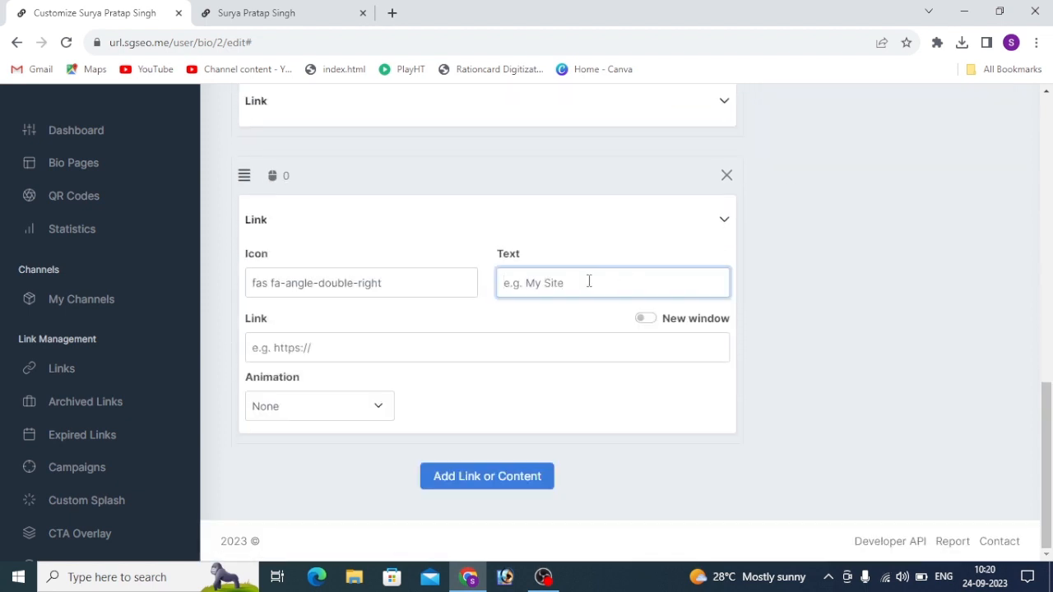
left_click(658, 320)
left_click(609, 347)
type("https://drive.sgseo.me")
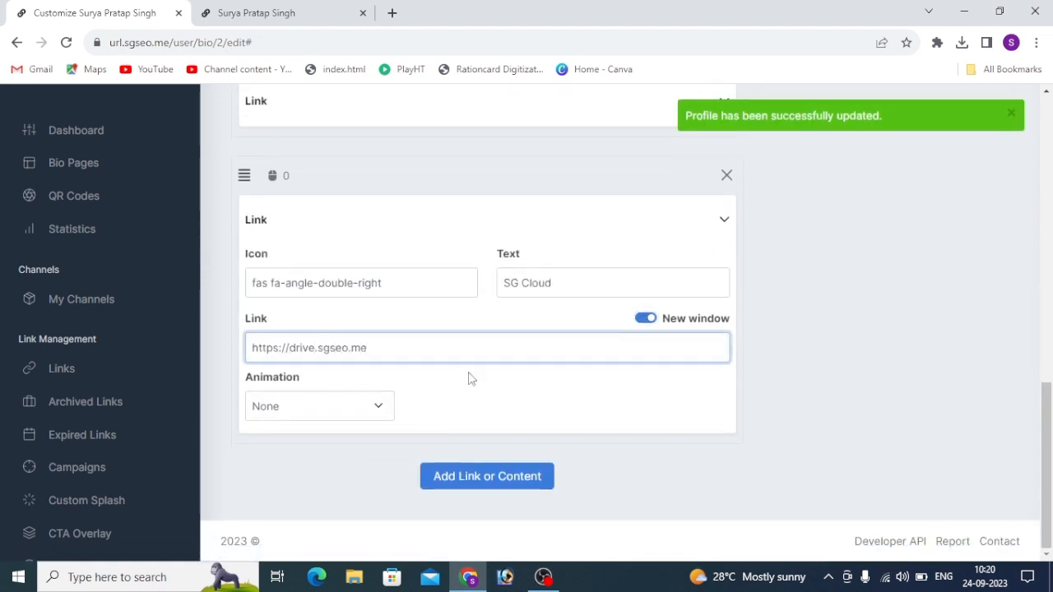
left_click(319, 406)
left_click(293, 439)
left_click(724, 219)
Step: Add a third link block with the double right-chevron icon
left_click(487, 476)
left_click(124, 350)
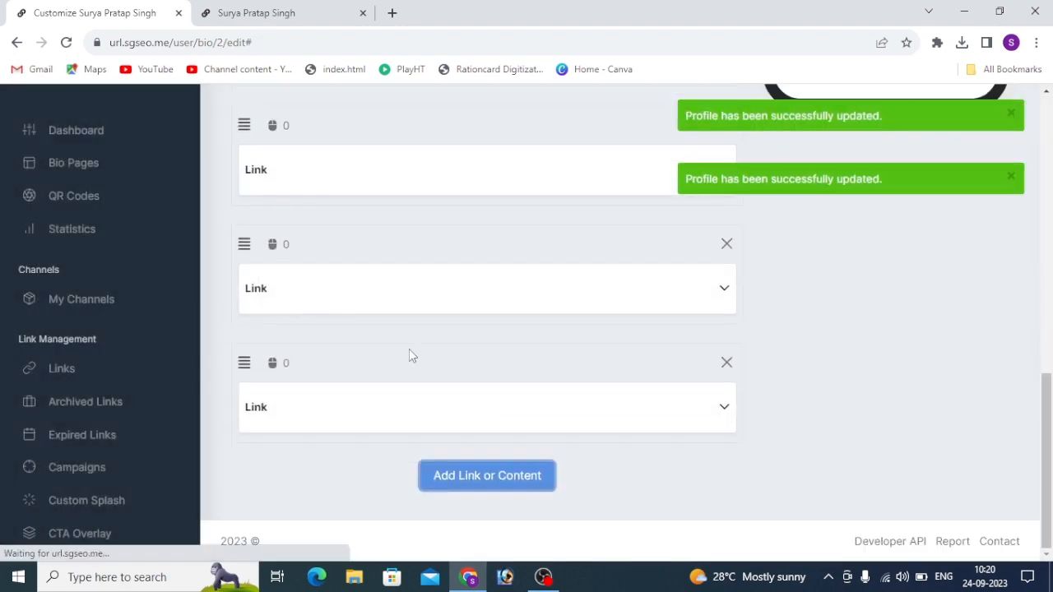
left_click(329, 313)
left_click(374, 482)
left_click(558, 288)
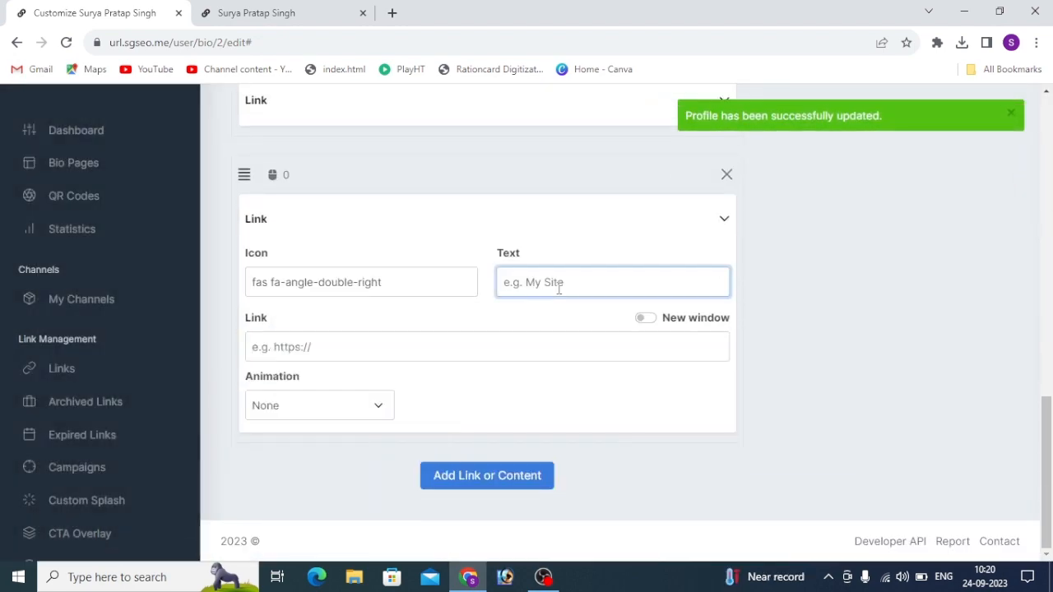
type("URL Shortner")
left_click(646, 318)
left_click(571, 357)
type("https://")
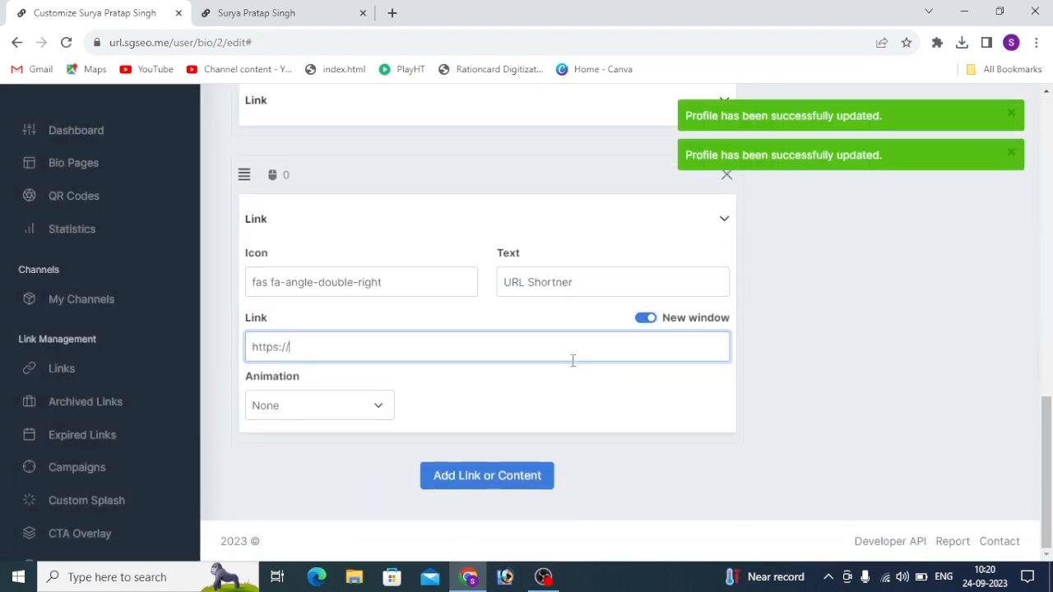
type("url.sgseo.me")
left_click(320, 406)
left_click(338, 486)
Step: Cancel the Divider delete prompt so the divider stays
scroll(340, 479, "up", 8)
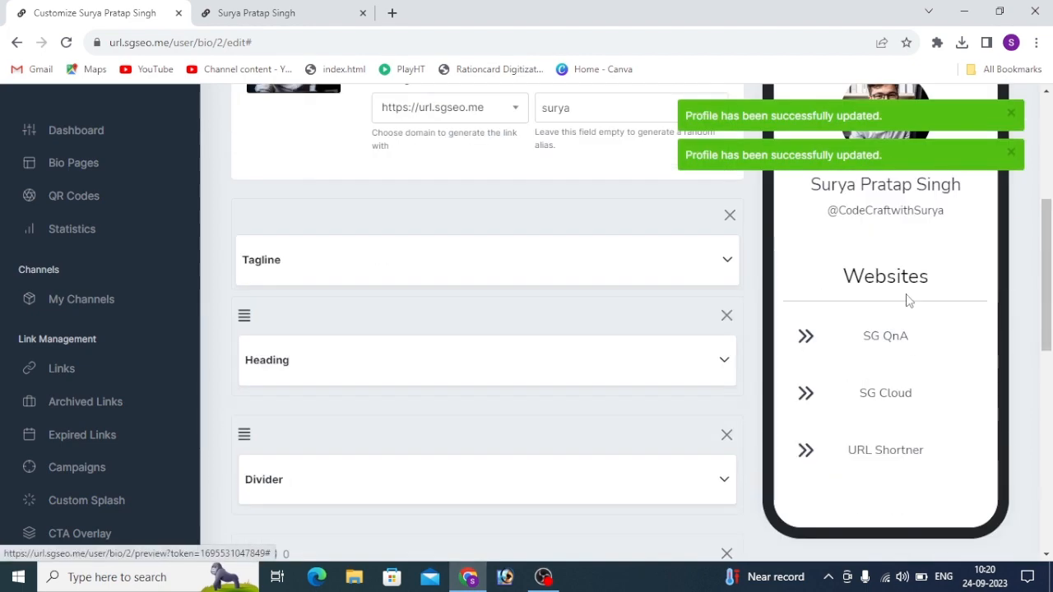
scroll(305, 324, "up", 3)
scroll(244, 357, "down", 4)
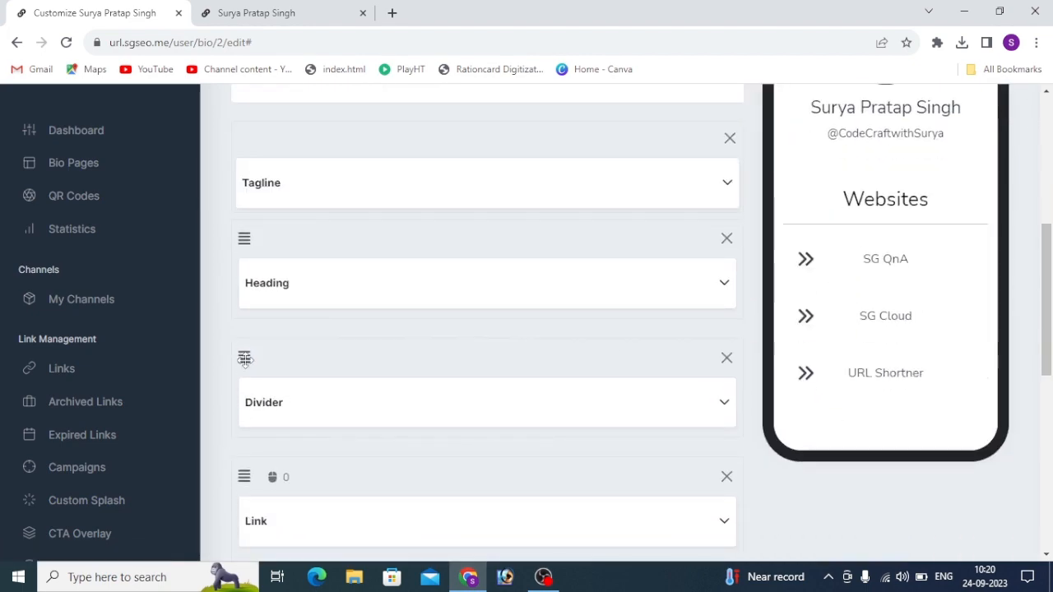
left_click(727, 360)
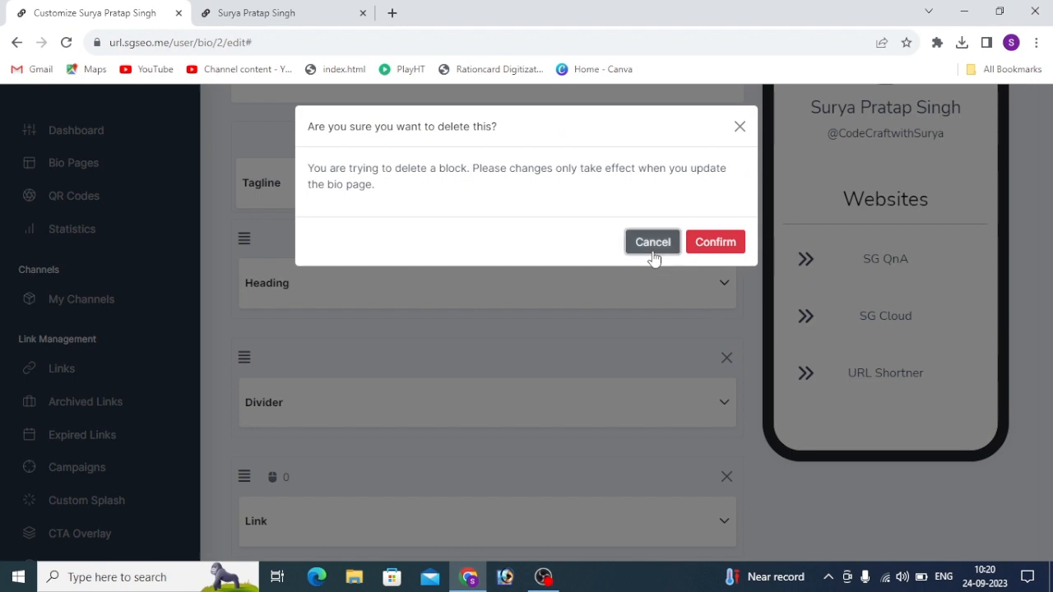
left_click(653, 245)
scroll(543, 325, "up", 10)
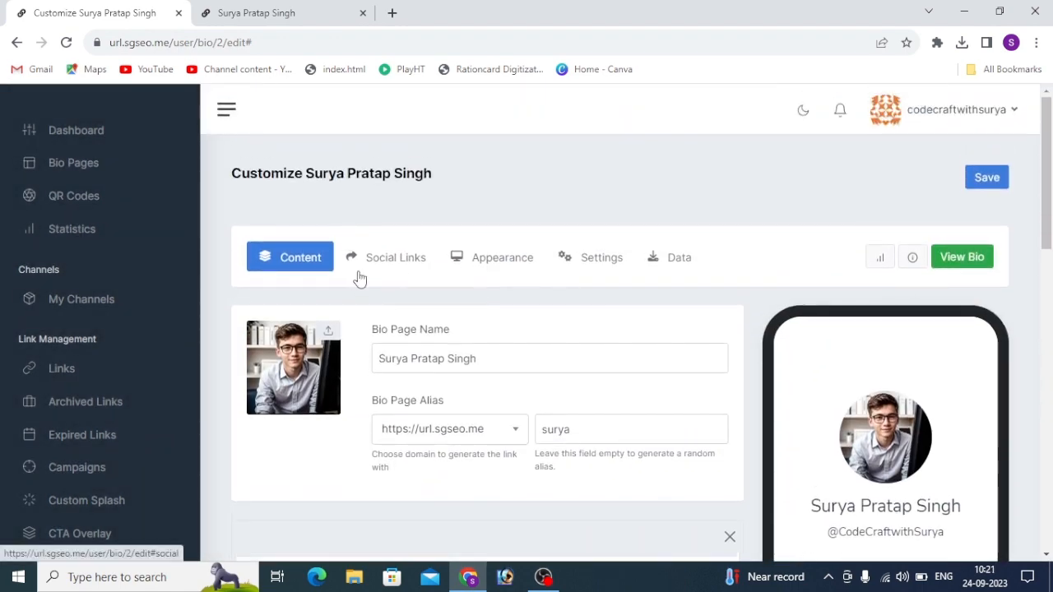
Step: Add a Youtube social link with the pasted channel URL
left_click(349, 263)
scroll(335, 265, "down", 1)
left_click(288, 323)
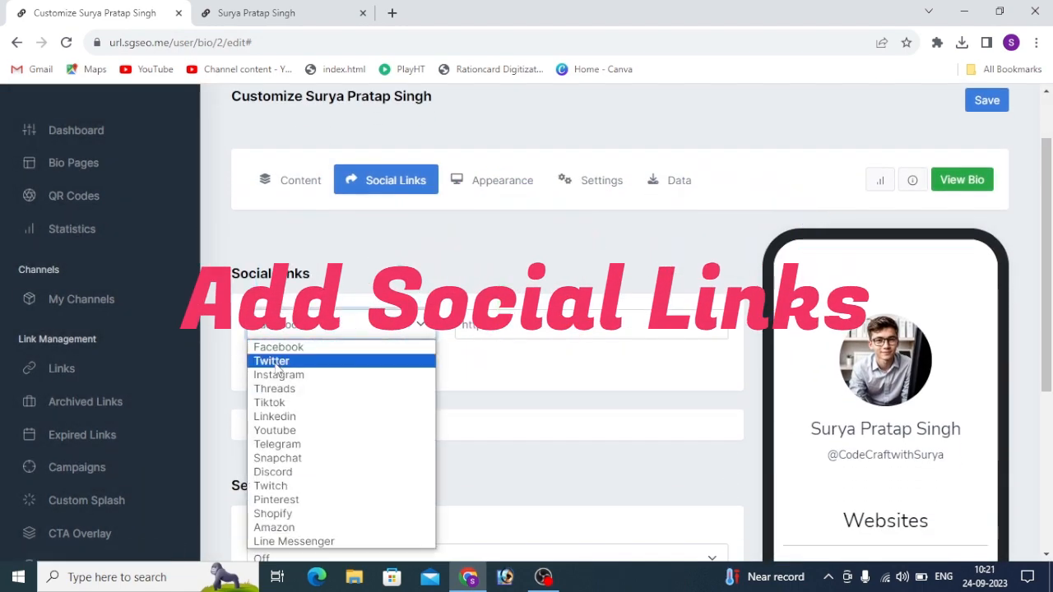
left_click(301, 431)
left_click(521, 330)
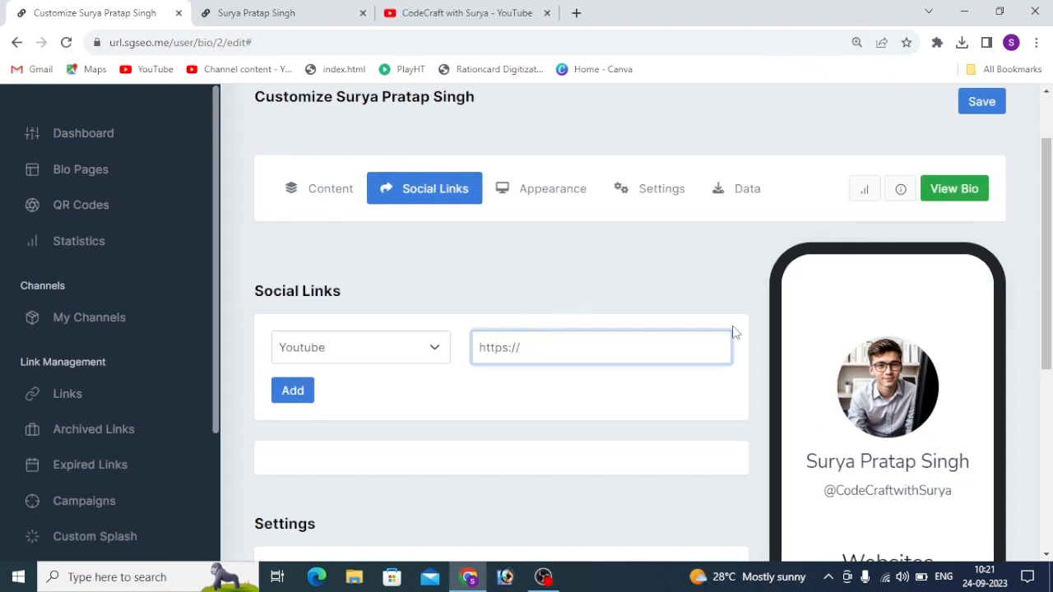
type("https://www.youtube.com/@CodeCraftwithSurya")
left_click(293, 391)
Step: Set the social icons' Position to Bottom
scroll(912, 403, "down", 3)
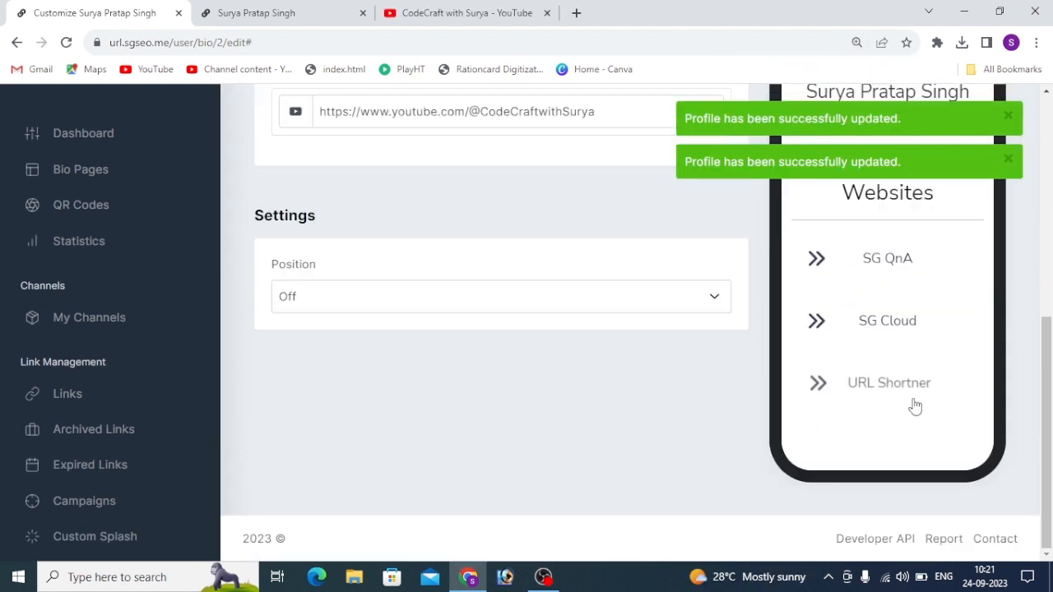
scroll(422, 343, "up", 5)
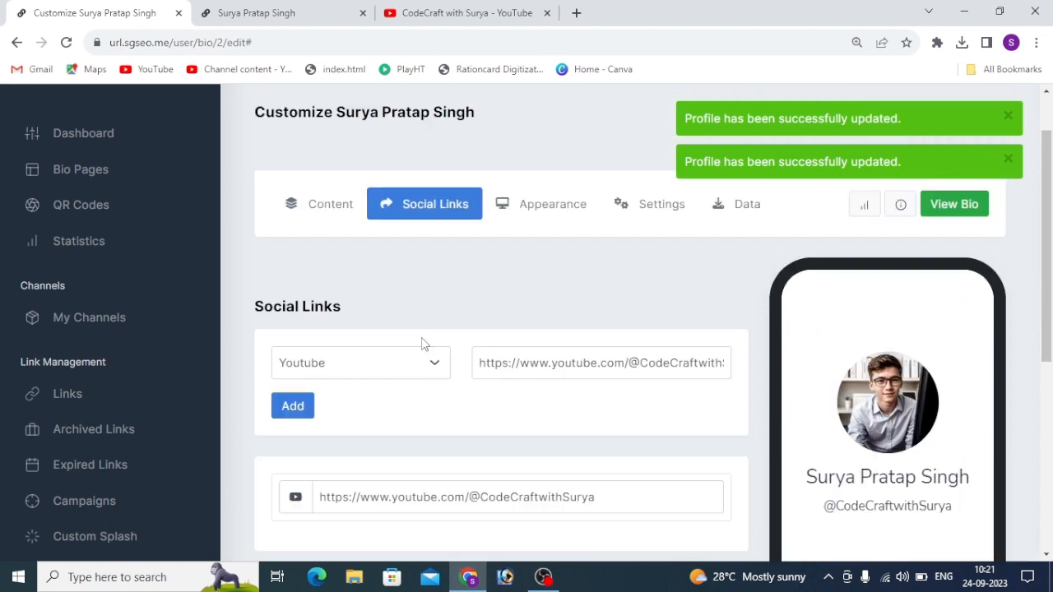
scroll(438, 368, "down", 5)
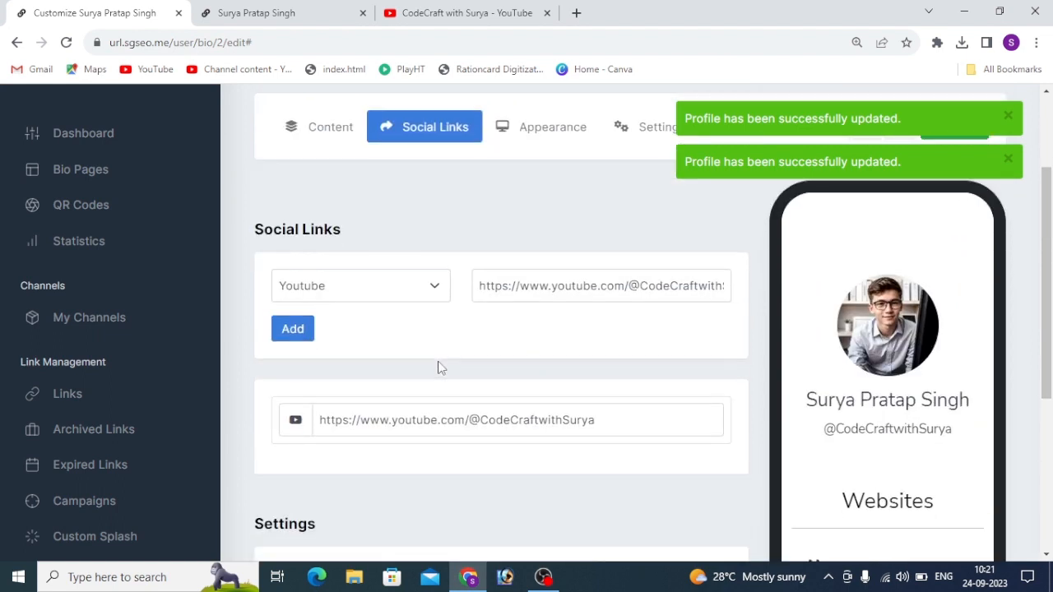
left_click(312, 298)
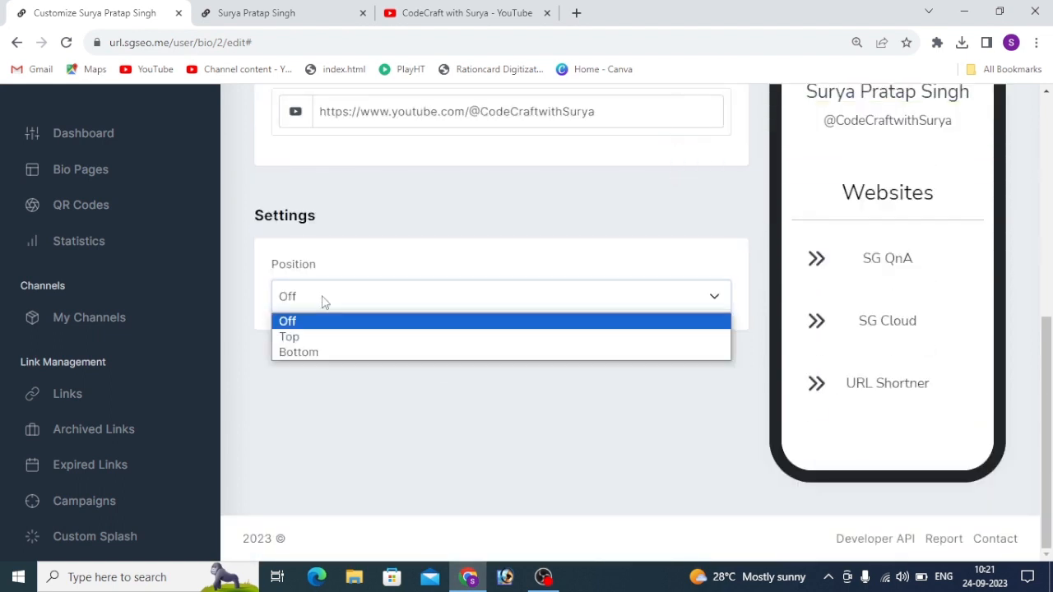
left_click(301, 352)
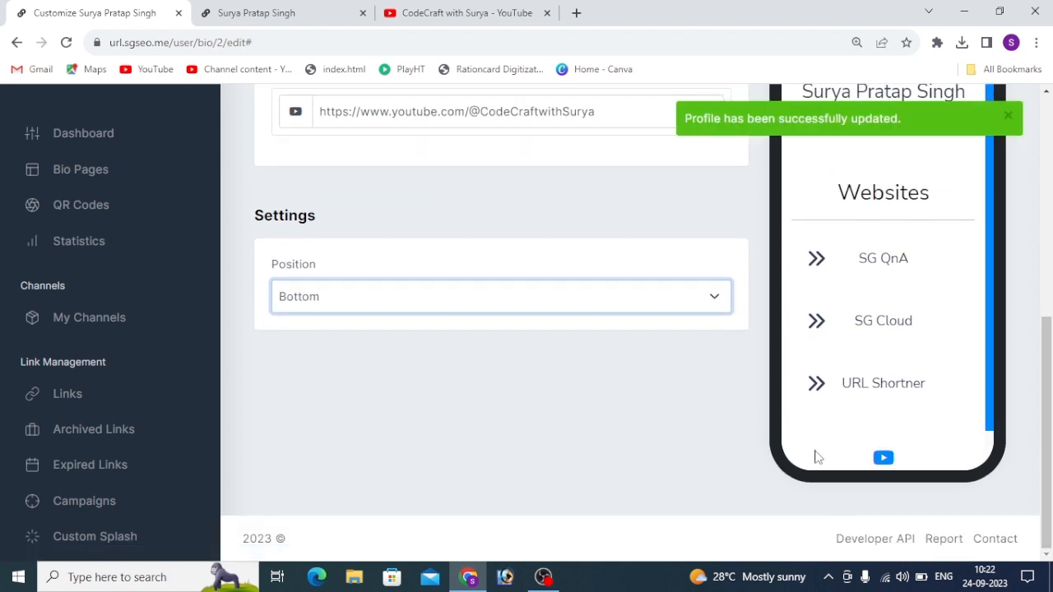
Step: Add an Instagram social link with the pasted profile URL
scroll(508, 413, "up", 2)
left_click(333, 123)
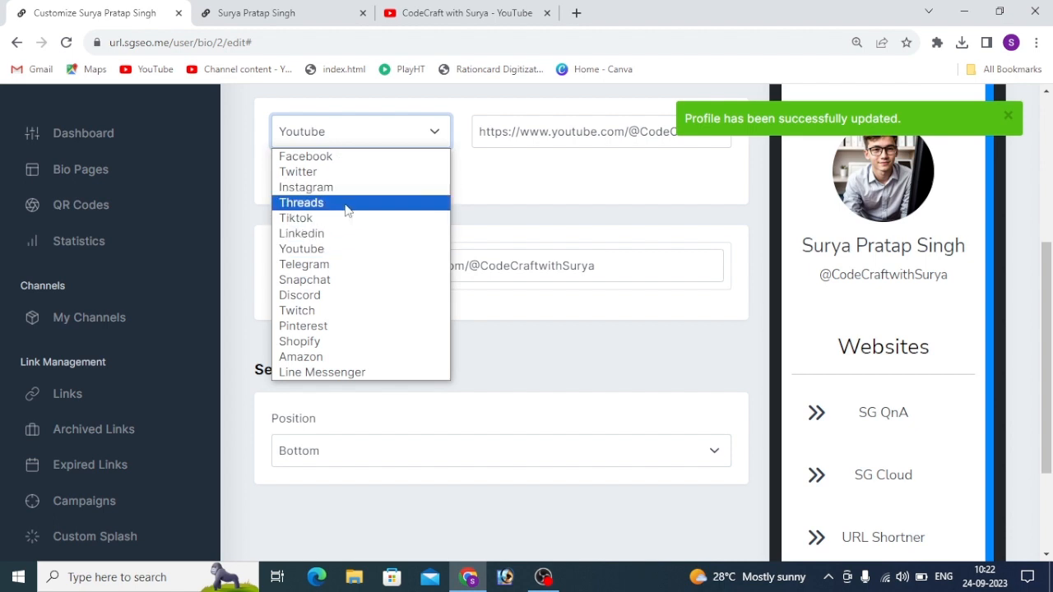
left_click(352, 189)
scroll(486, 152, "up", 1)
triple_click(526, 138)
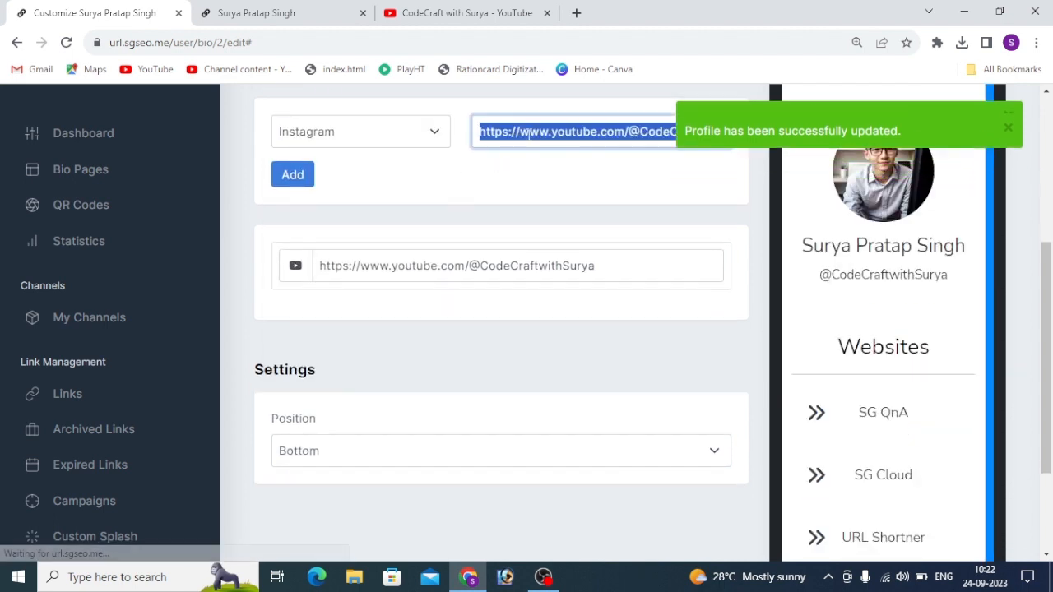
type("https://www.instagram.com/_its_sg_surya")
left_click(293, 174)
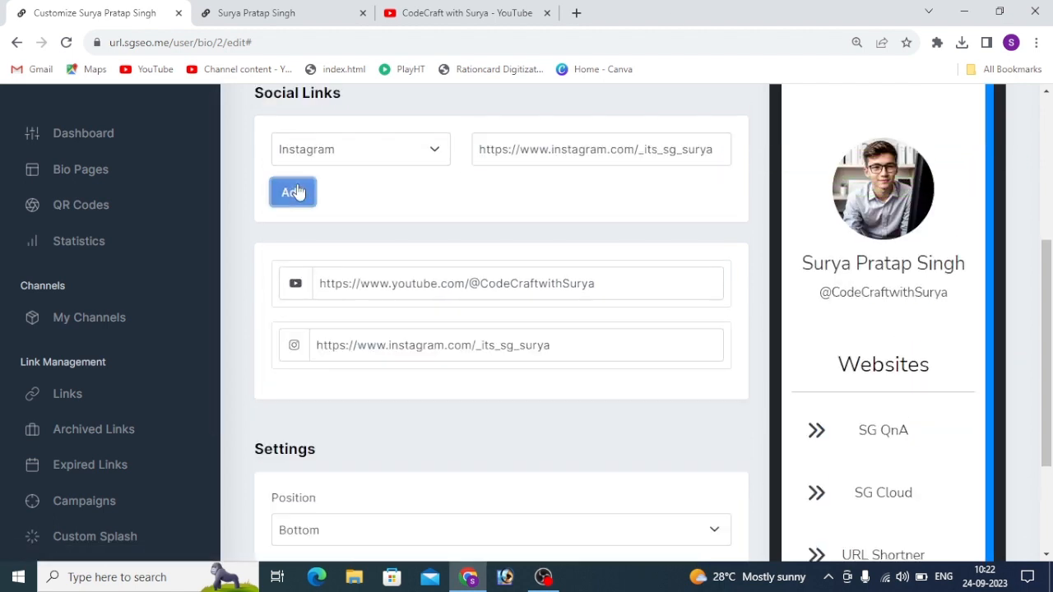
scroll(845, 441, "down", 1)
scroll(822, 379, "up", 3)
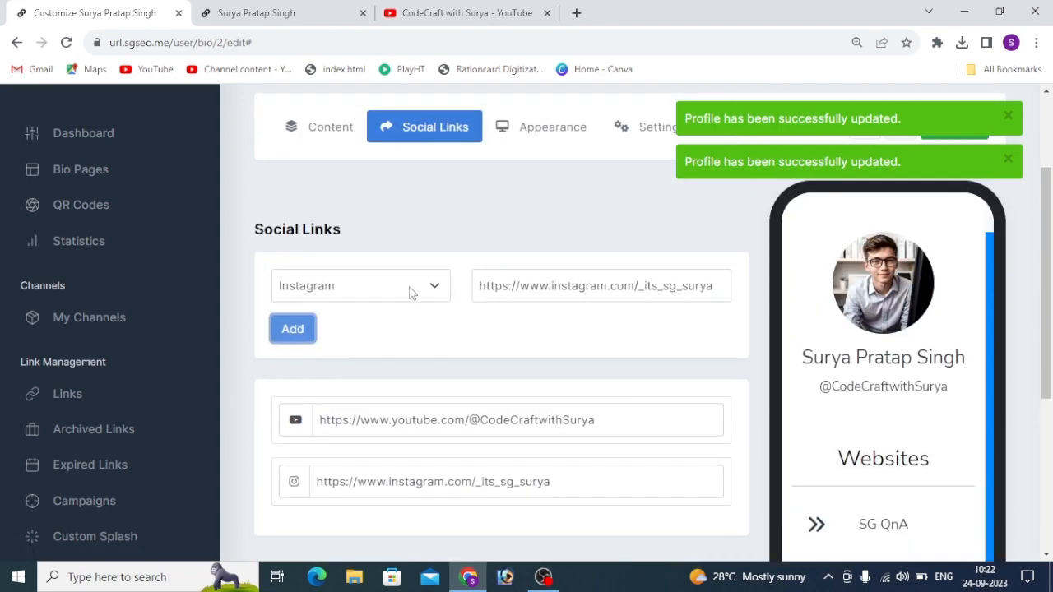
scroll(414, 291, "up", 2)
left_click(541, 279)
Step: Choose the banner-style header layout and settle on the pink-purple gradient theme after trying darker themes
left_click(496, 271)
scroll(552, 282, "down", 2)
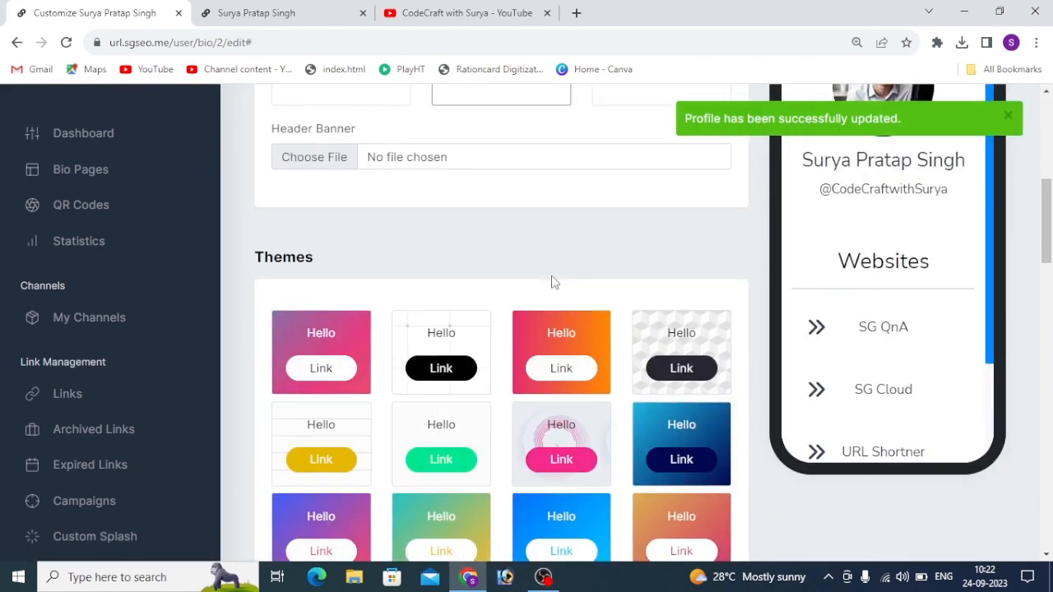
left_click(685, 461)
scroll(691, 457, "down", 8)
left_click(434, 490)
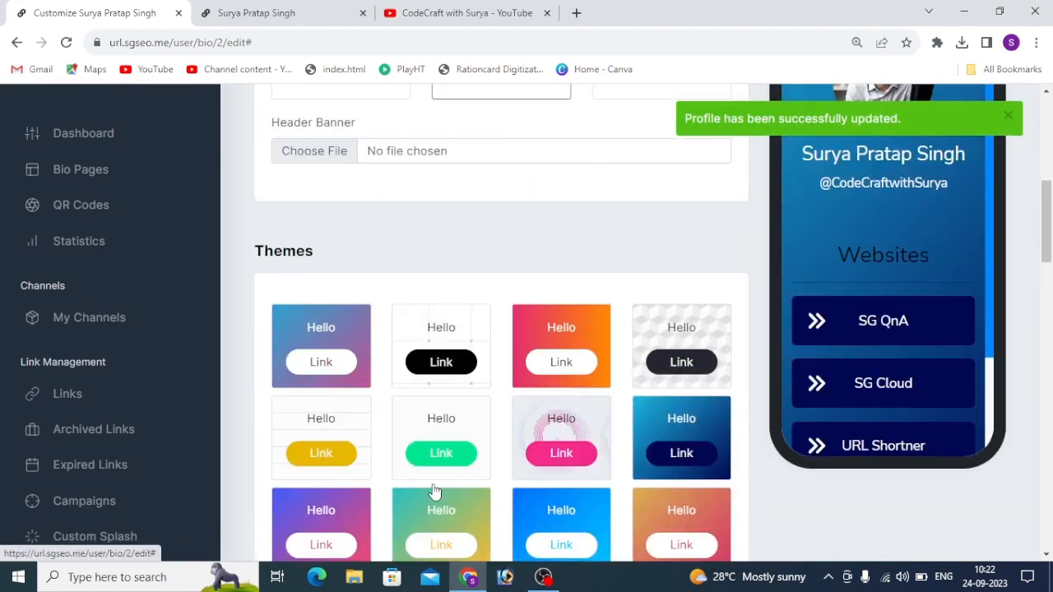
scroll(523, 449, "down", 5)
left_click(330, 450)
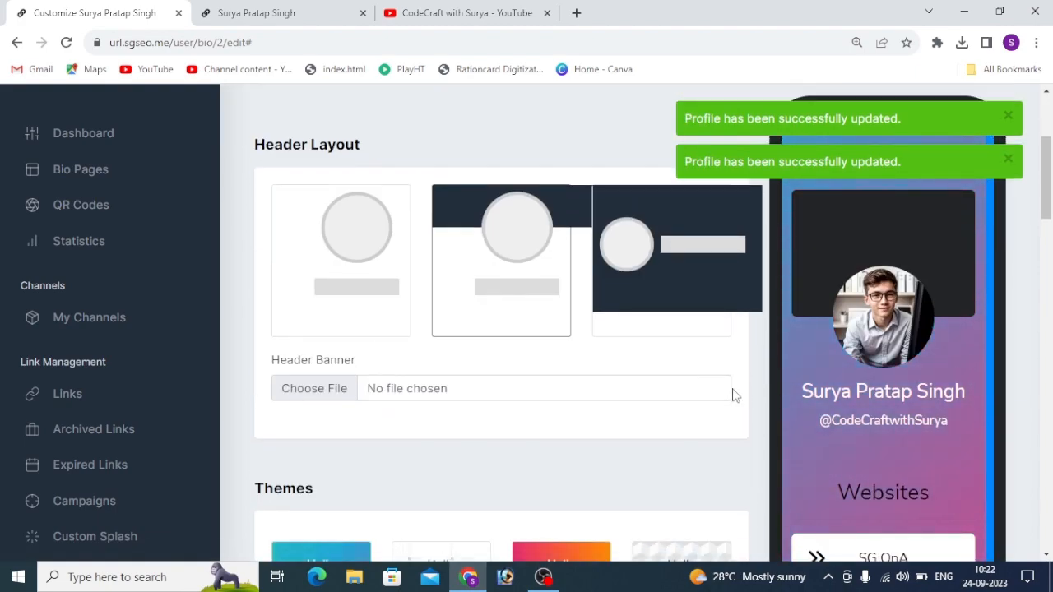
scroll(866, 281, "down", 5)
left_click(572, 321)
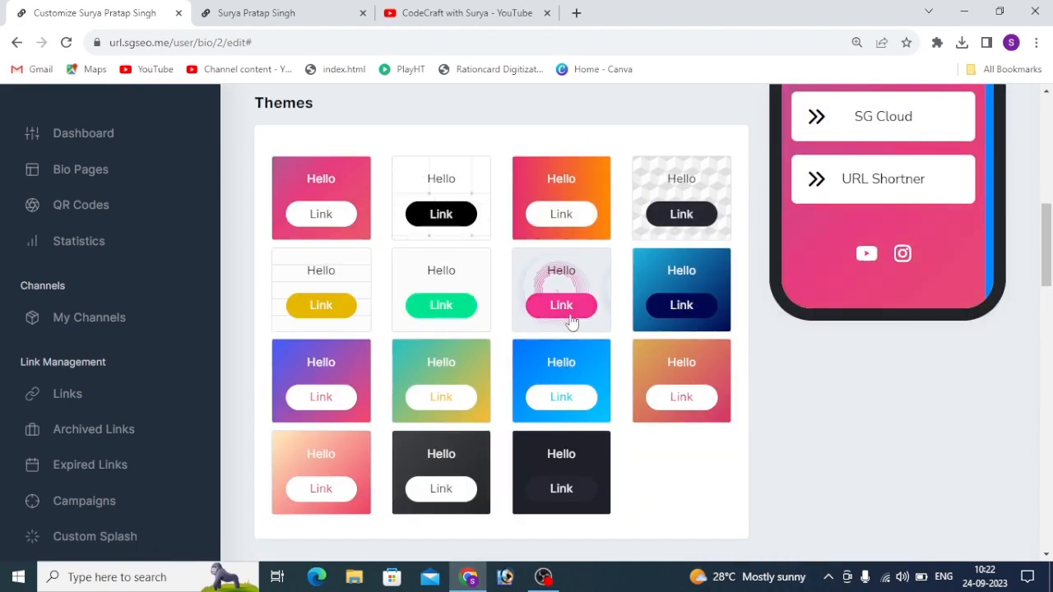
scroll(718, 340, "down", 3)
Step: Switch the bio page font to Comic Sans MS
scroll(323, 356, "down", 6)
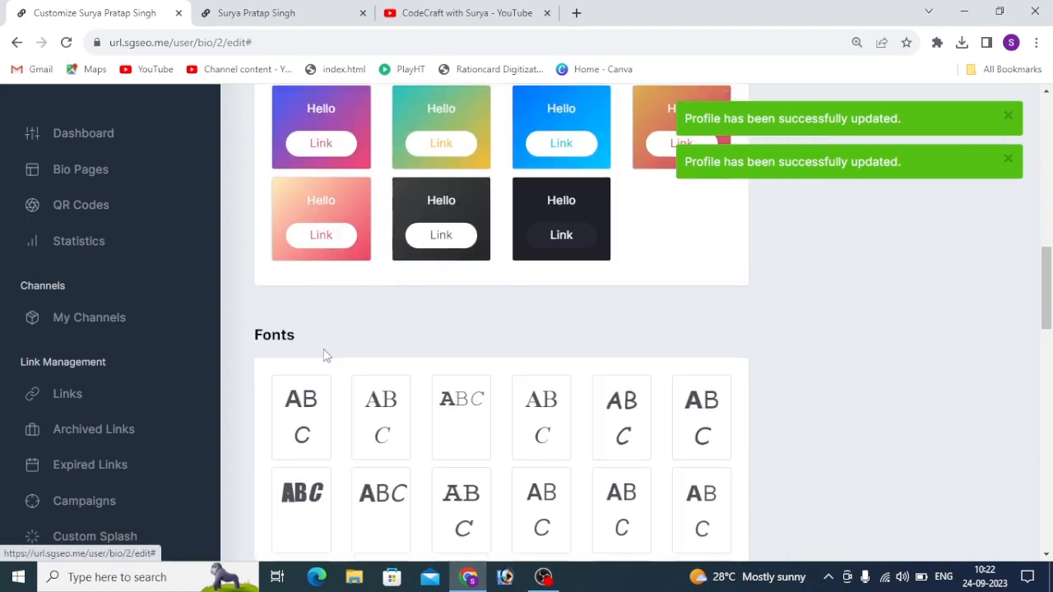
scroll(685, 396, "down", 1)
left_click(629, 289)
scroll(954, 346, "down", 4)
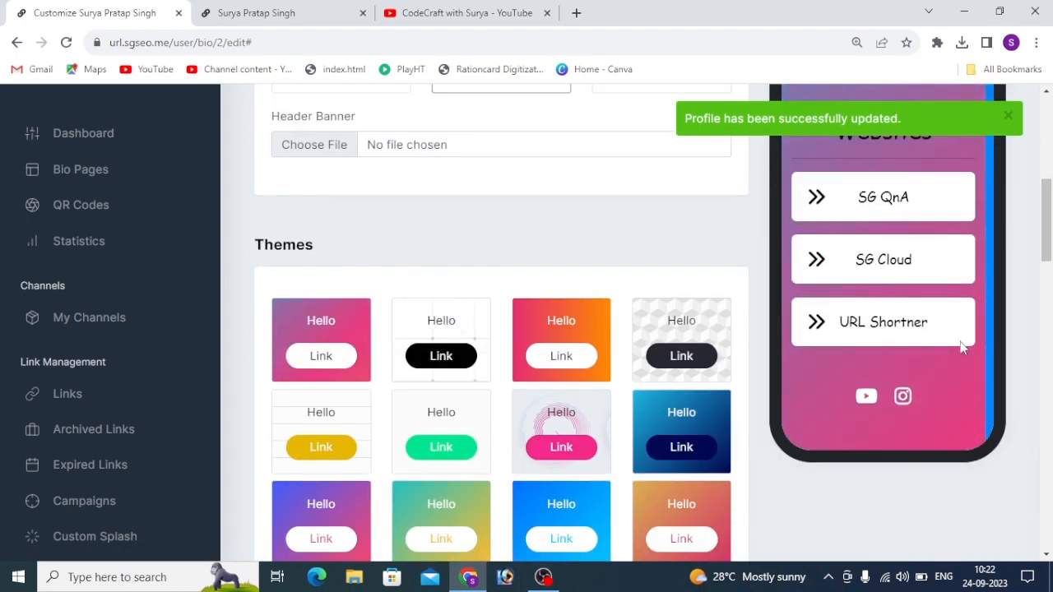
scroll(469, 404, "down", 12)
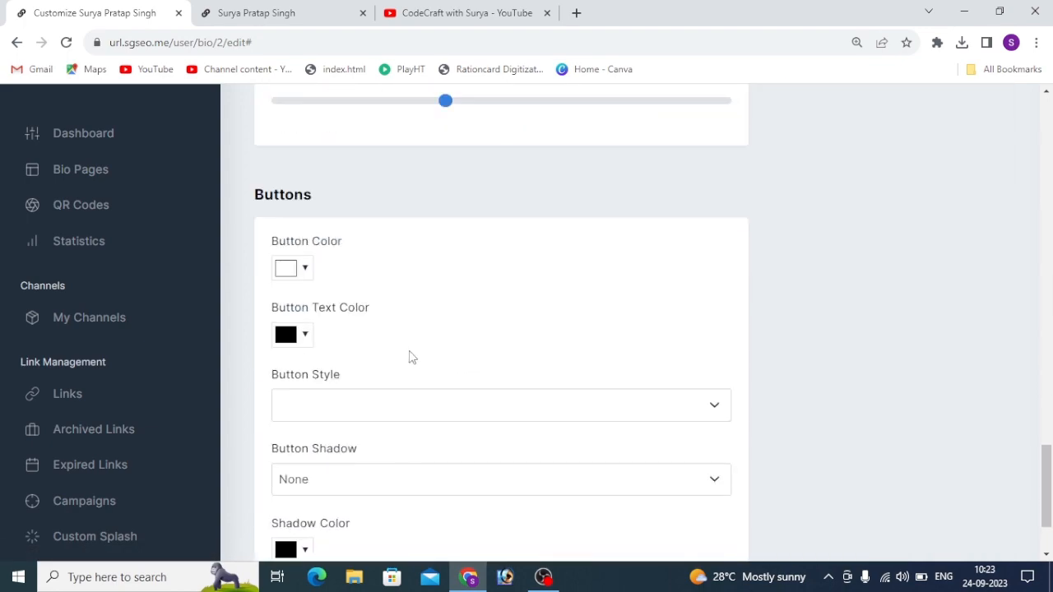
scroll(387, 242, "down", 2)
scroll(388, 369, "up", 20)
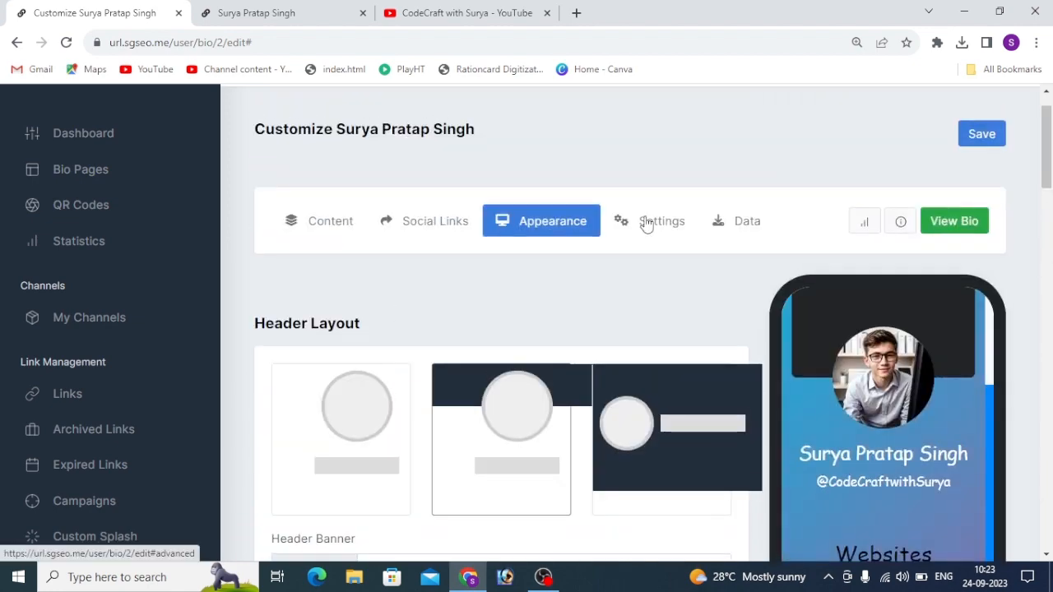
Step: Turn on the Share Icon toggle in the bio page's Settings
left_click(646, 222)
scroll(463, 233, "down", 6)
scroll(512, 362, "up", 3)
scroll(512, 364, "down", 1)
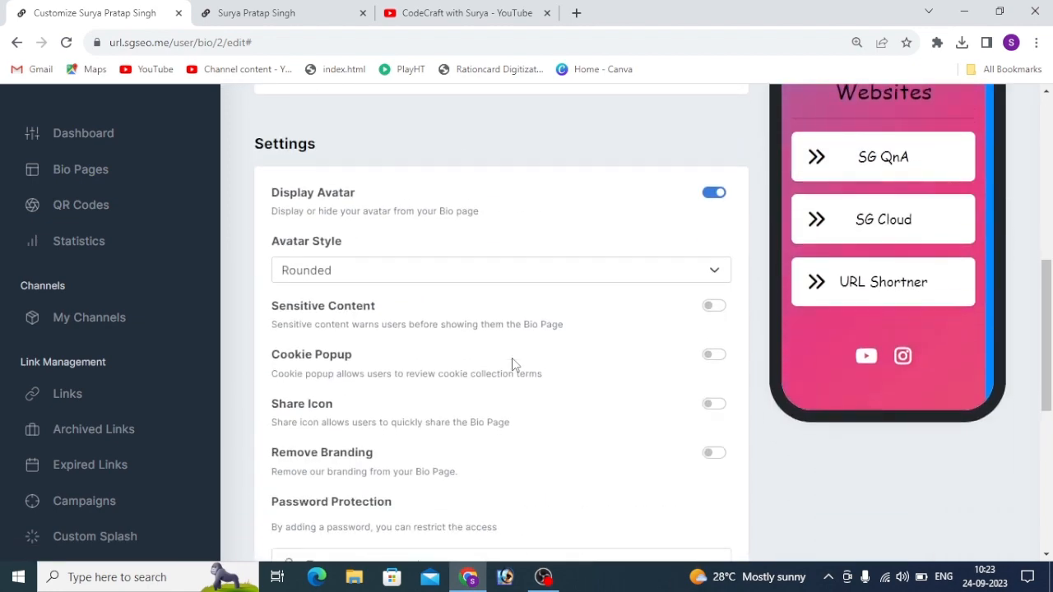
left_click(713, 403)
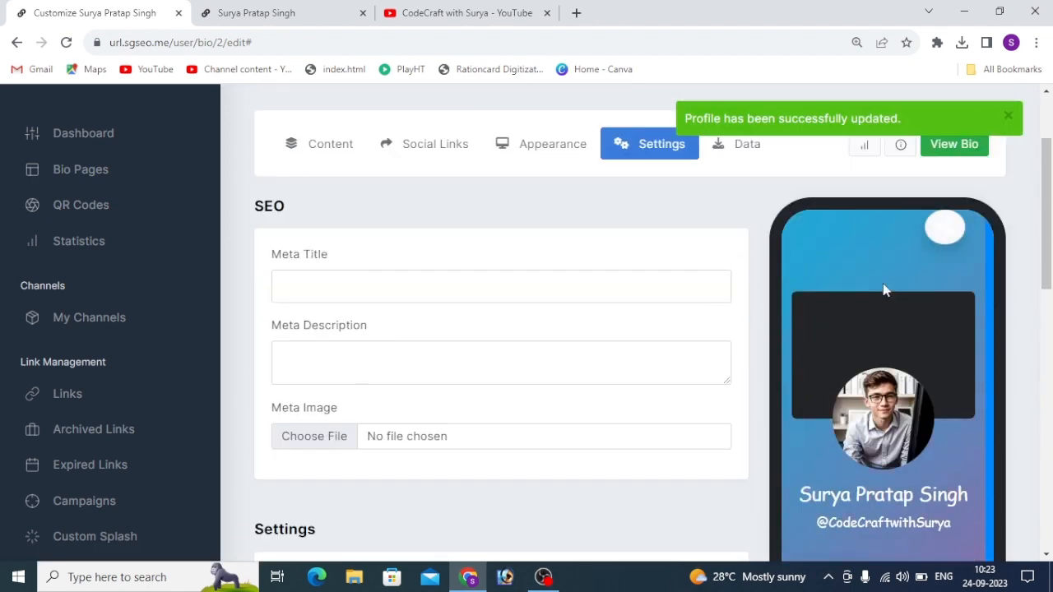
scroll(757, 335, "down", 1)
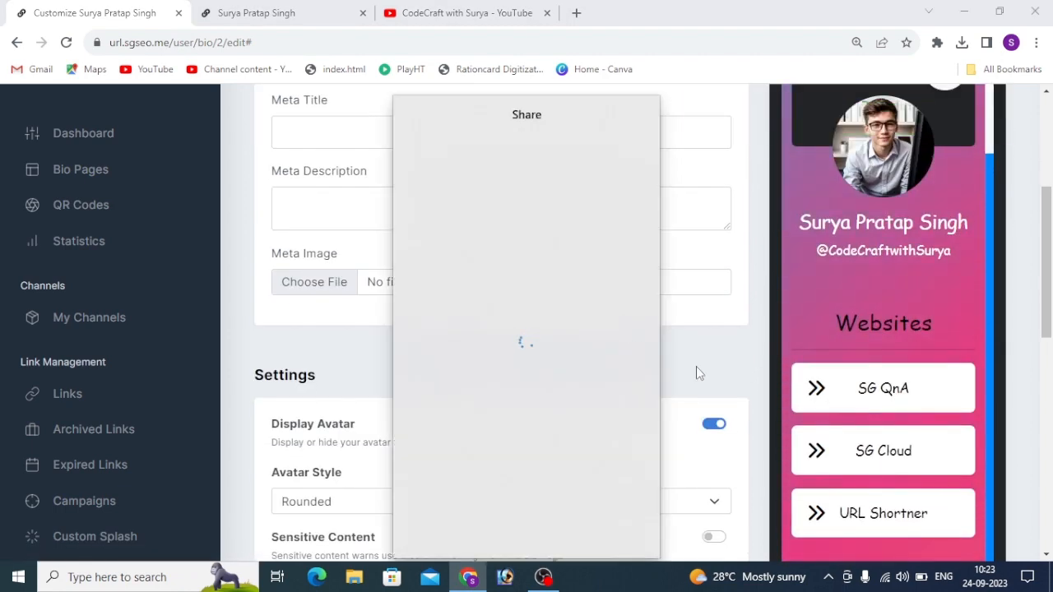
scroll(523, 330, "down", 5)
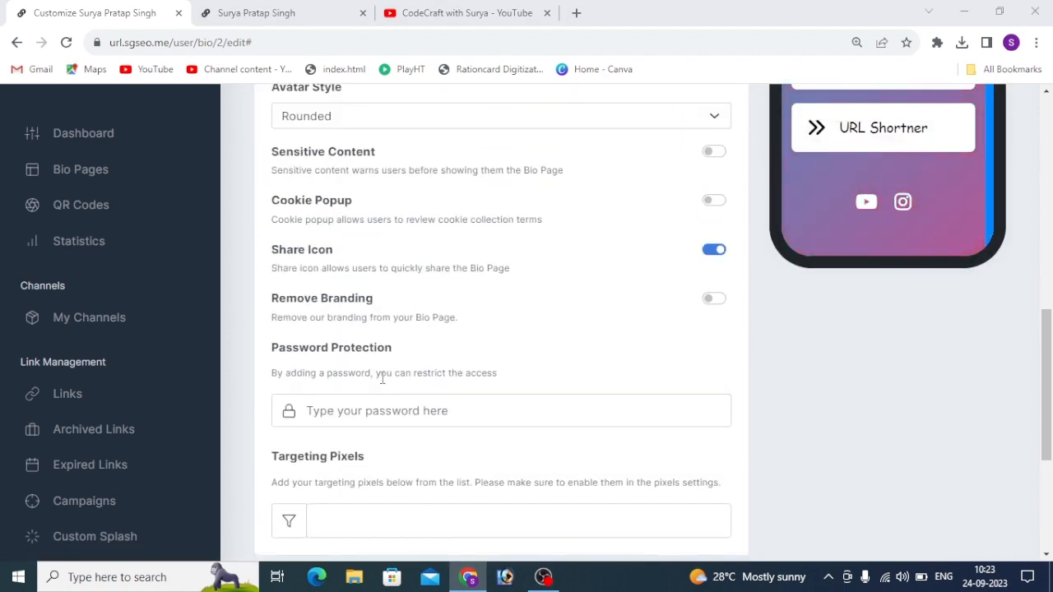
scroll(786, 309, "up", 6)
scroll(575, 330, "down", 6)
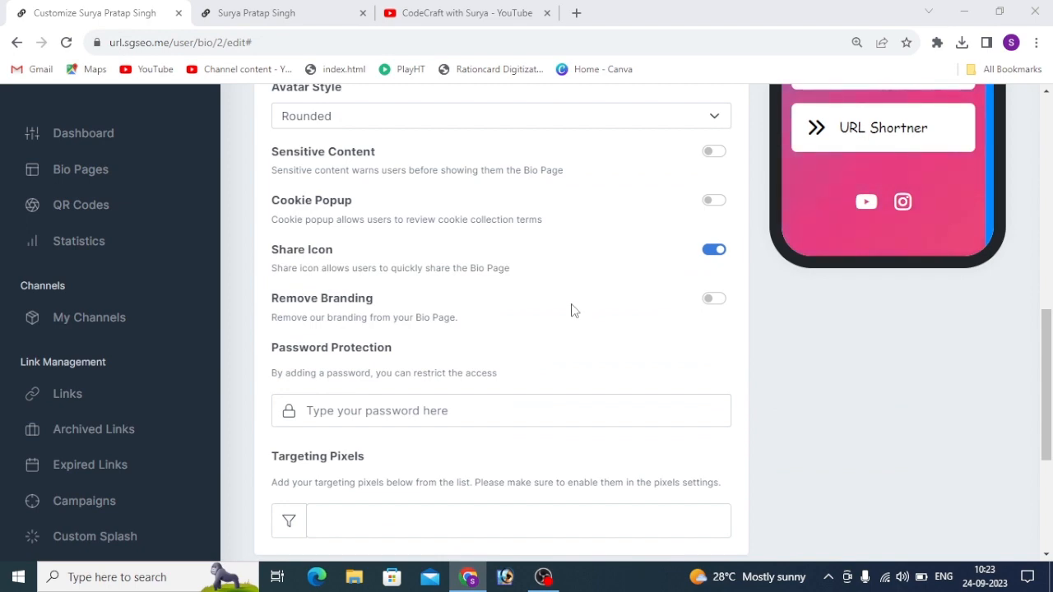
scroll(574, 310, "down", 1)
scroll(524, 342, "down", 3)
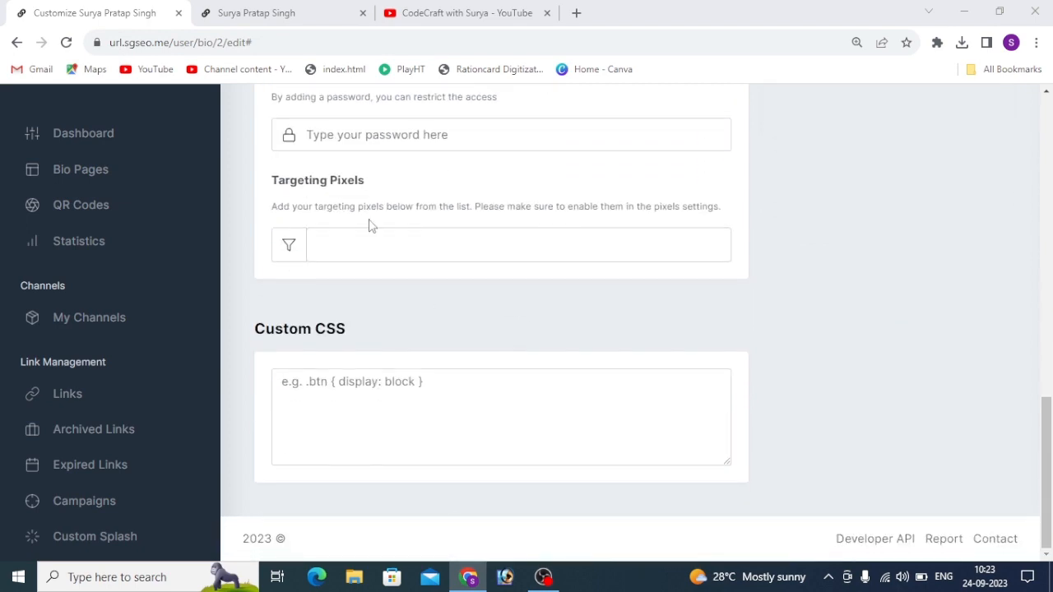
scroll(439, 340, "up", 10)
Step: Open the bio page's Data section
left_click(737, 257)
scroll(669, 285, "down", 1)
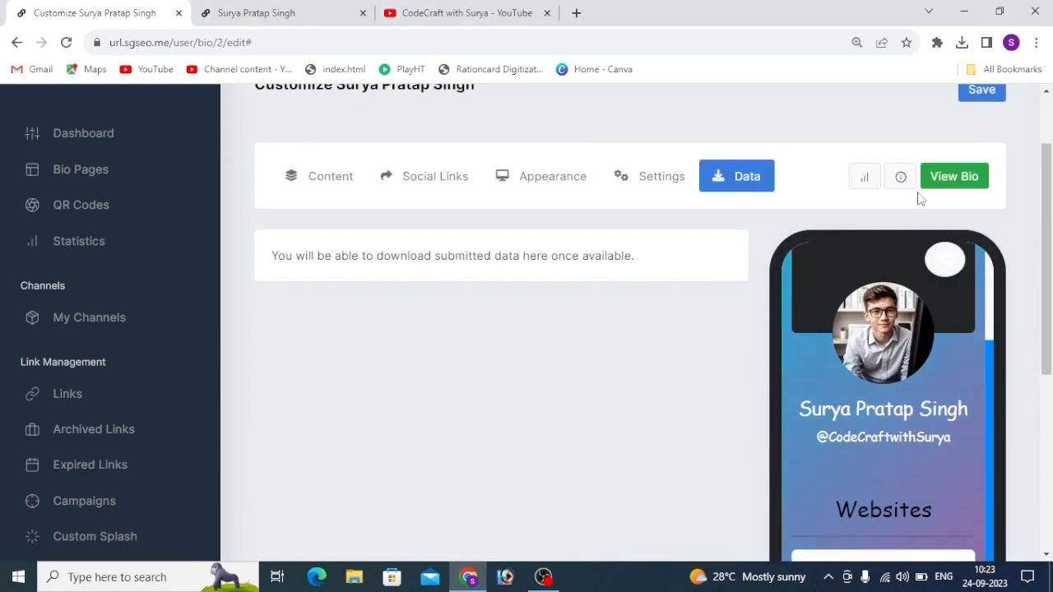
left_click(331, 176)
Step: Upload static.png from Downloads as the header banner, then return to the published bio page
left_click(346, 8)
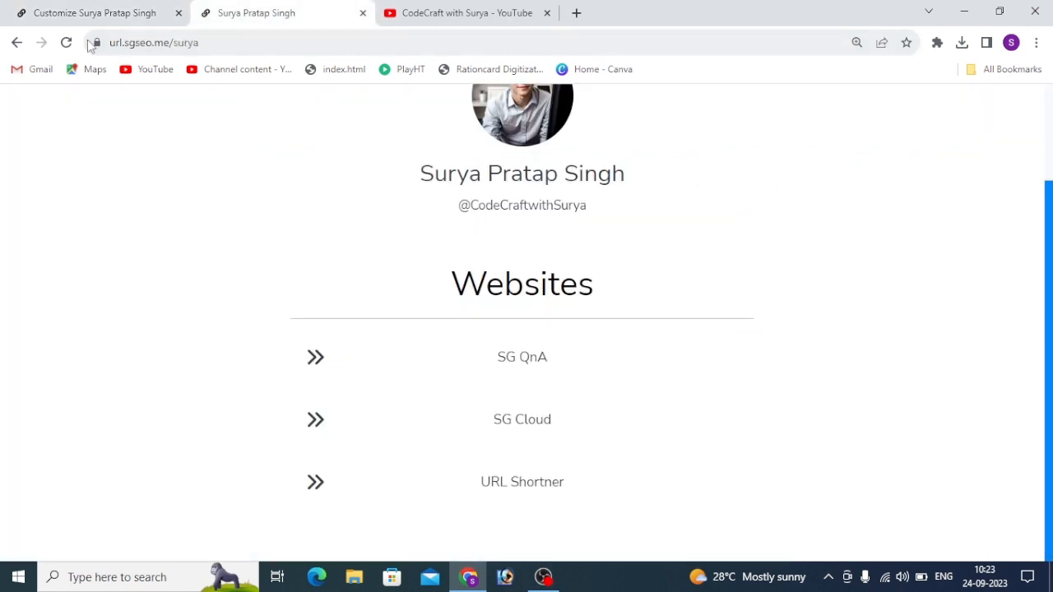
scroll(363, 129, "down", 2)
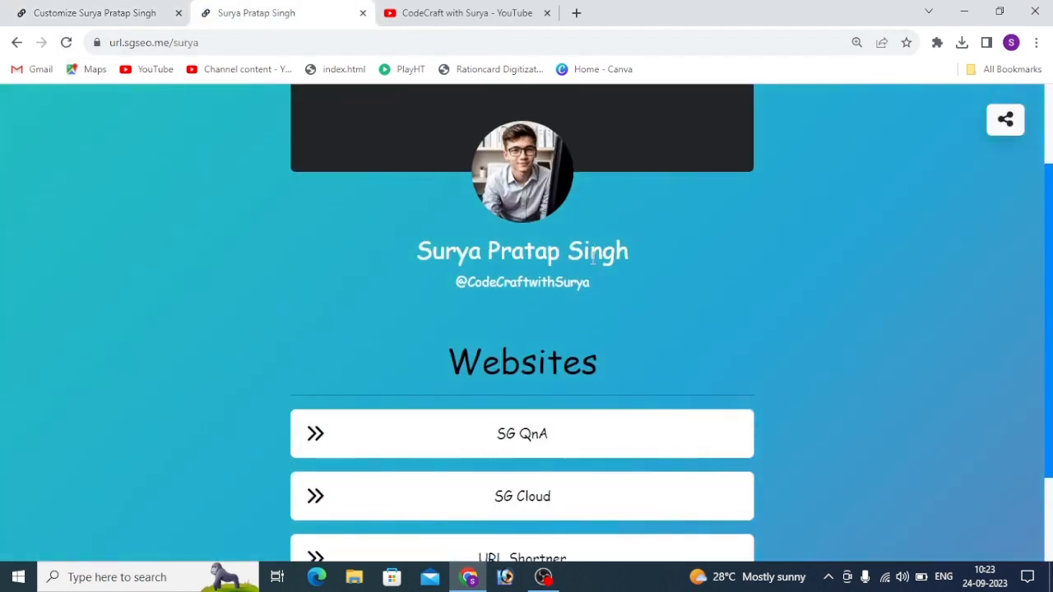
scroll(590, 263, "up", 2)
scroll(392, 226, "down", 3)
scroll(515, 310, "up", 1)
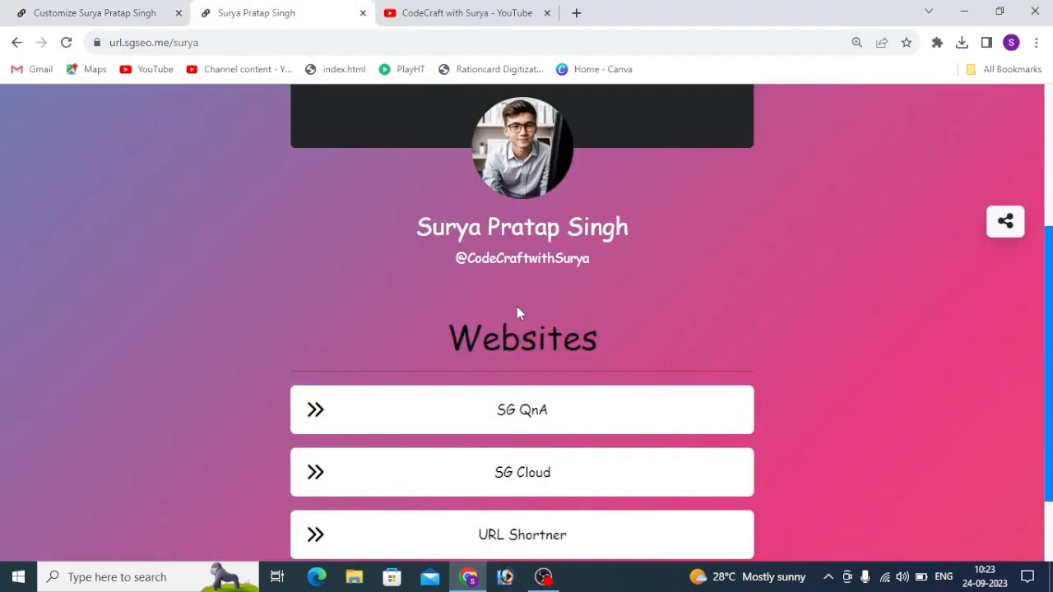
scroll(798, 403, "up", 2)
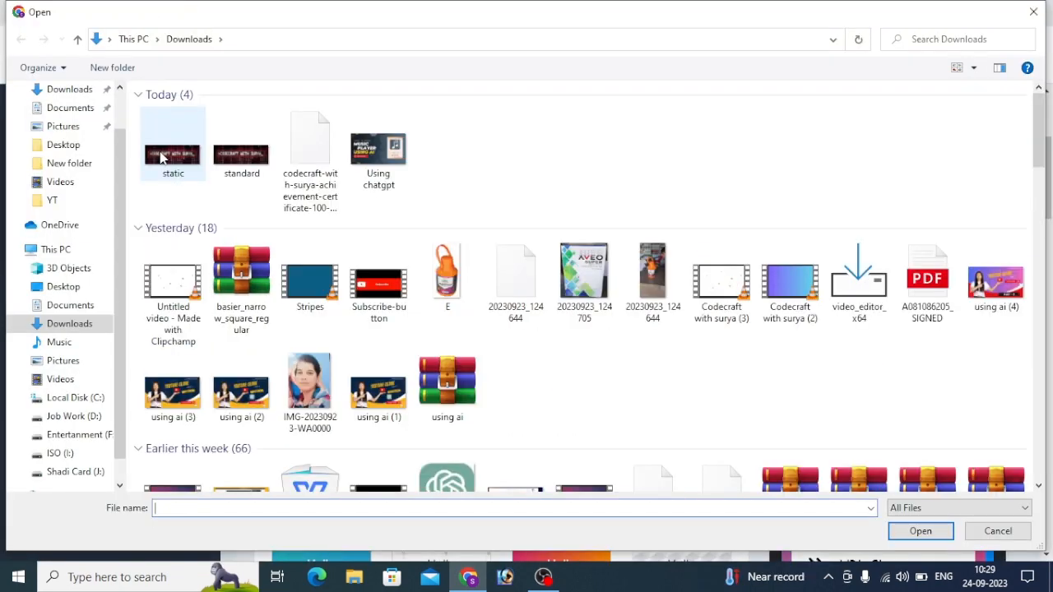
double_click(172, 156)
scroll(453, 263, "down", 3)
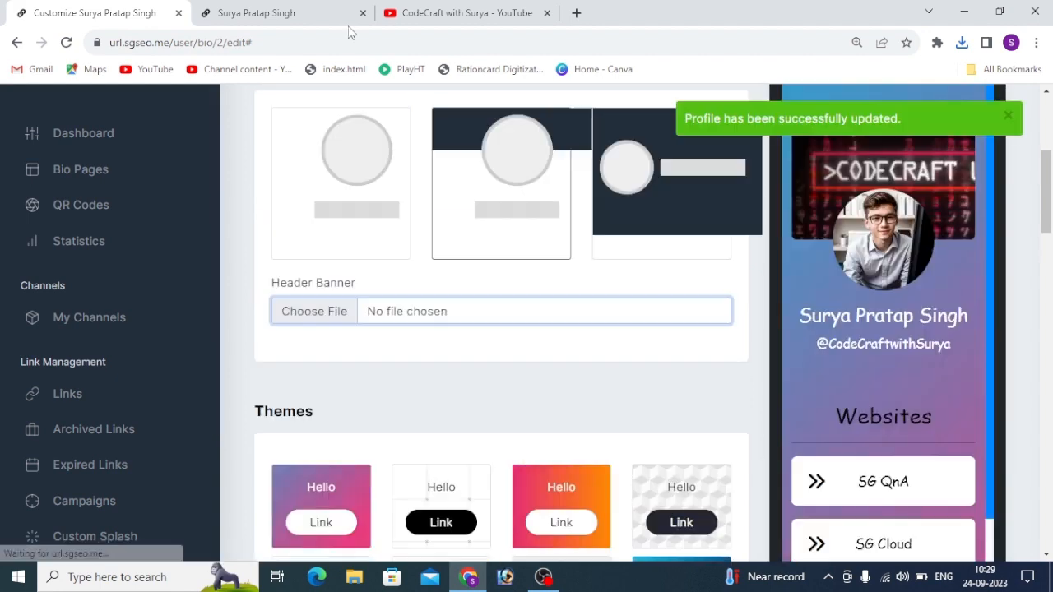
left_click(293, 8)
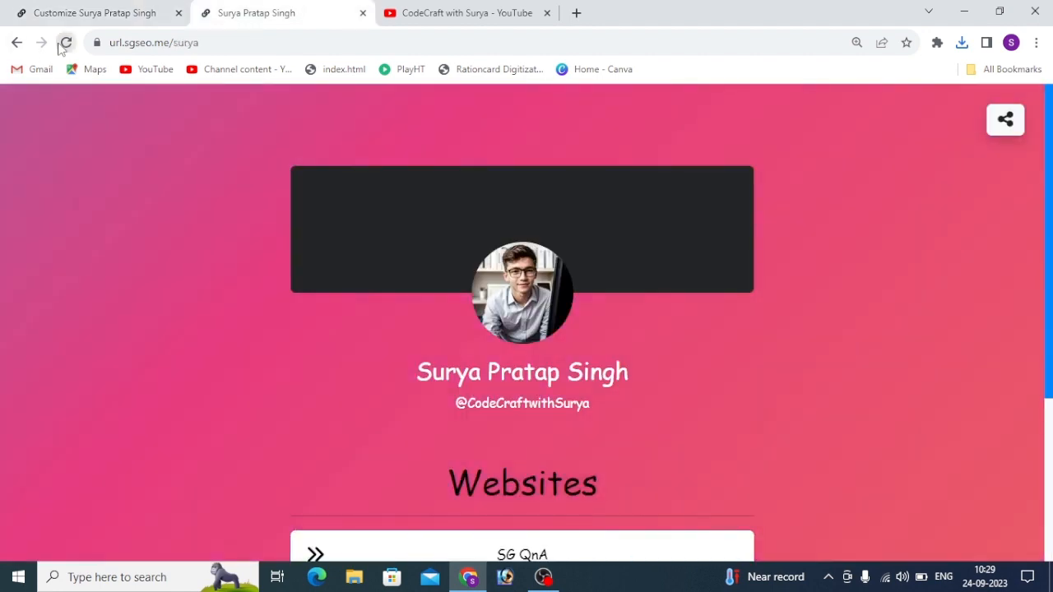
Step: Reload the live bio page so the CODECRAFT WITH SURYA banner appears and review it
left_click(66, 43)
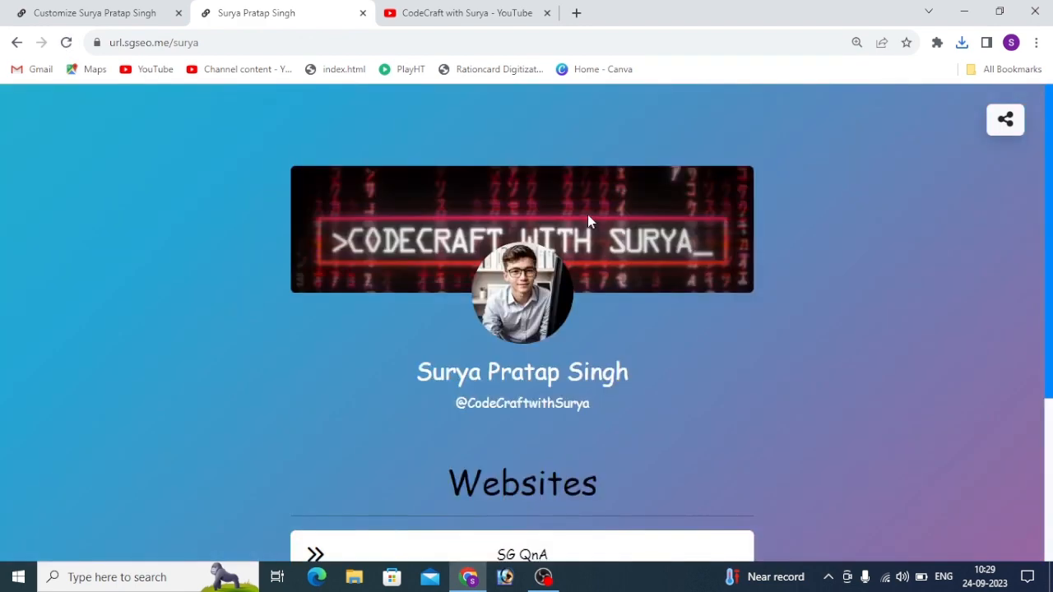
scroll(321, 251, "down", 1)
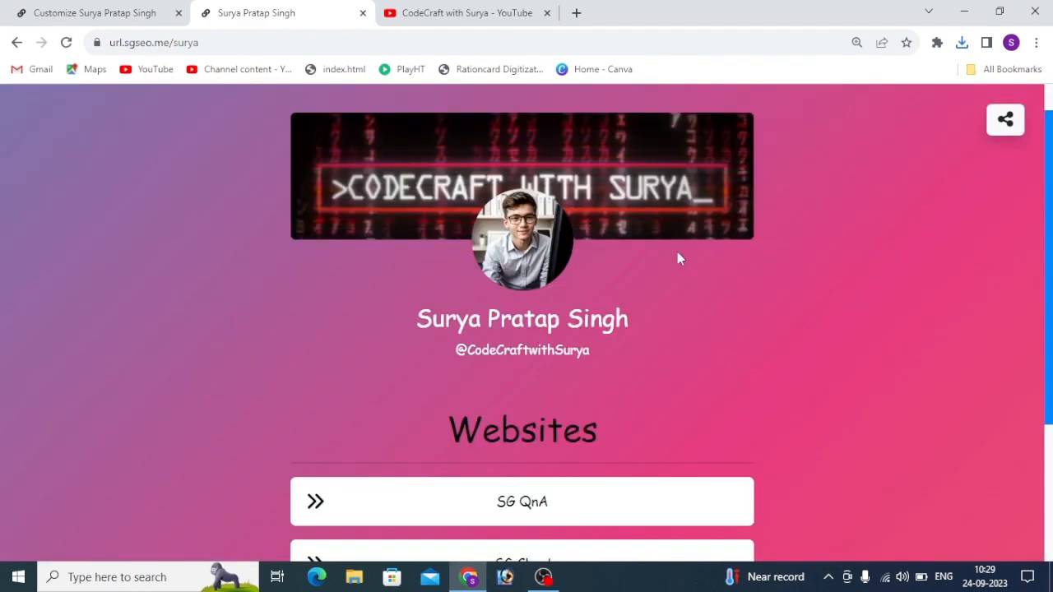
scroll(677, 251, "down", 4)
scroll(740, 289, "up", 2)
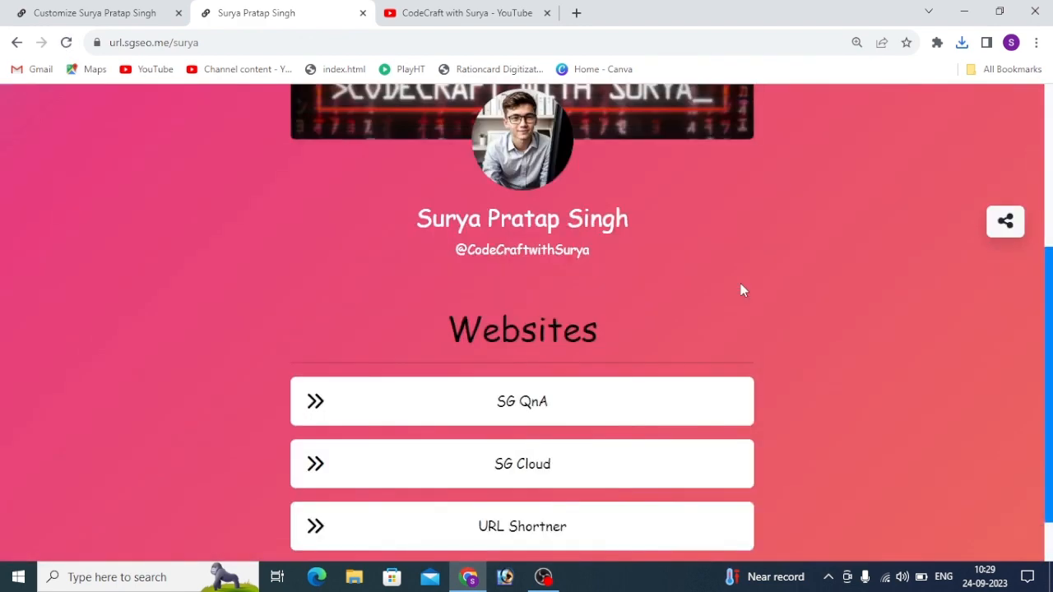
scroll(740, 289, "up", 3)
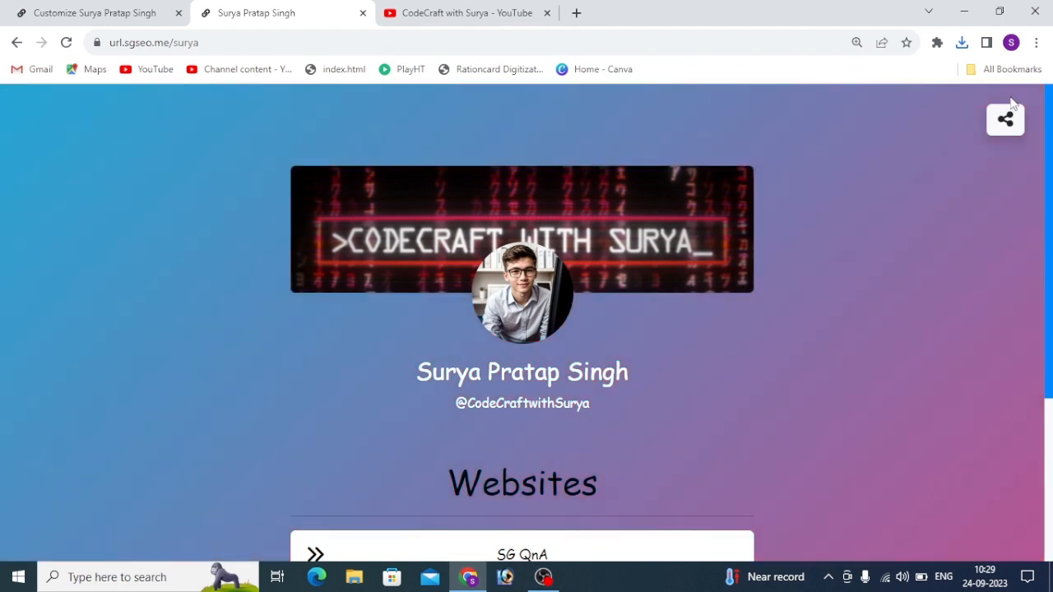
scroll(1013, 103, "down", 3)
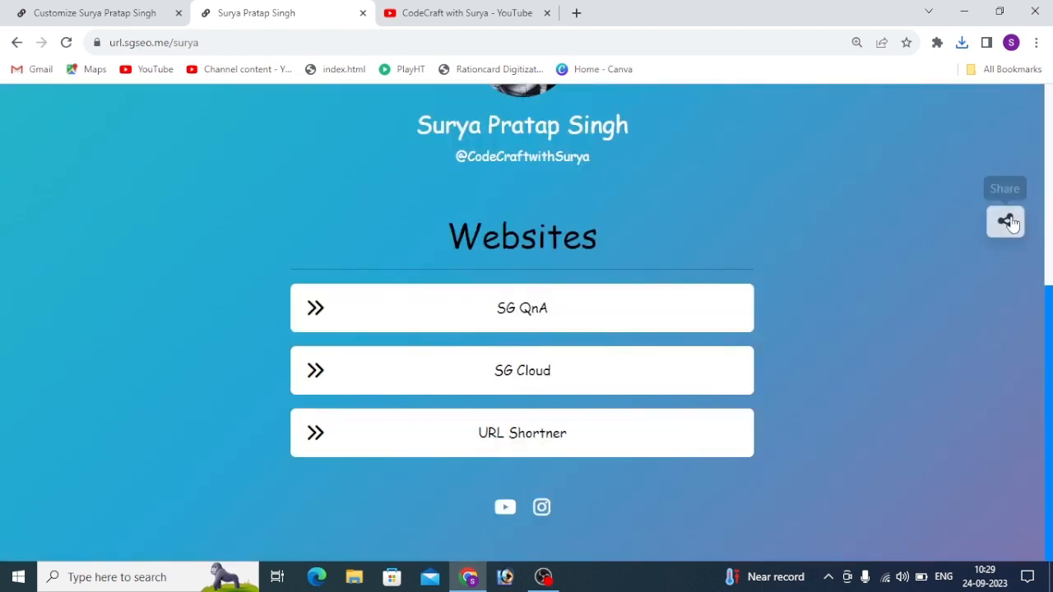
Step: Test the bio page's share button and dismiss the Windows Share panel
left_click(1006, 222)
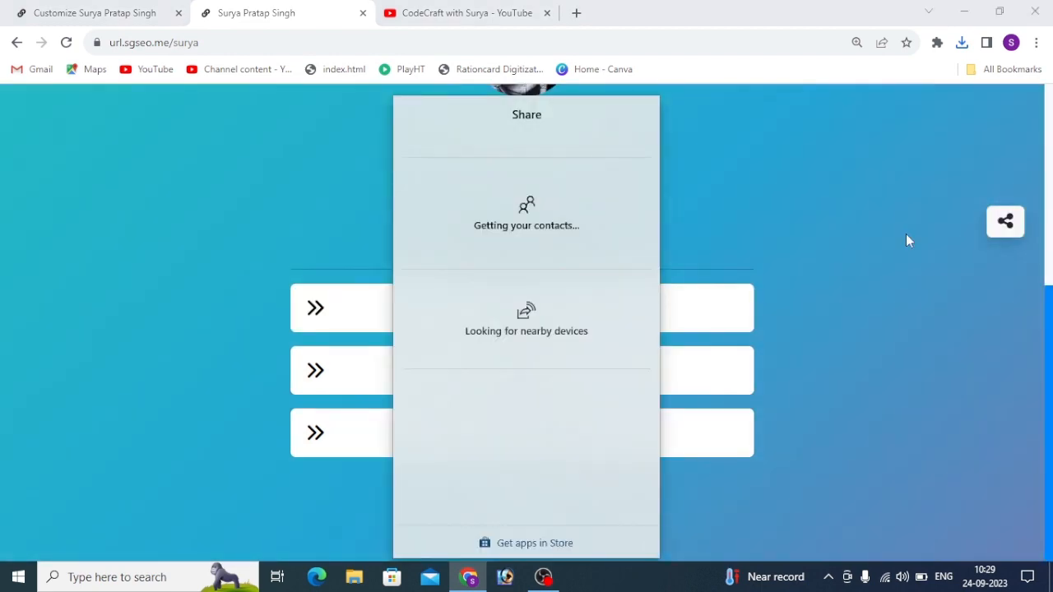
left_click(905, 233)
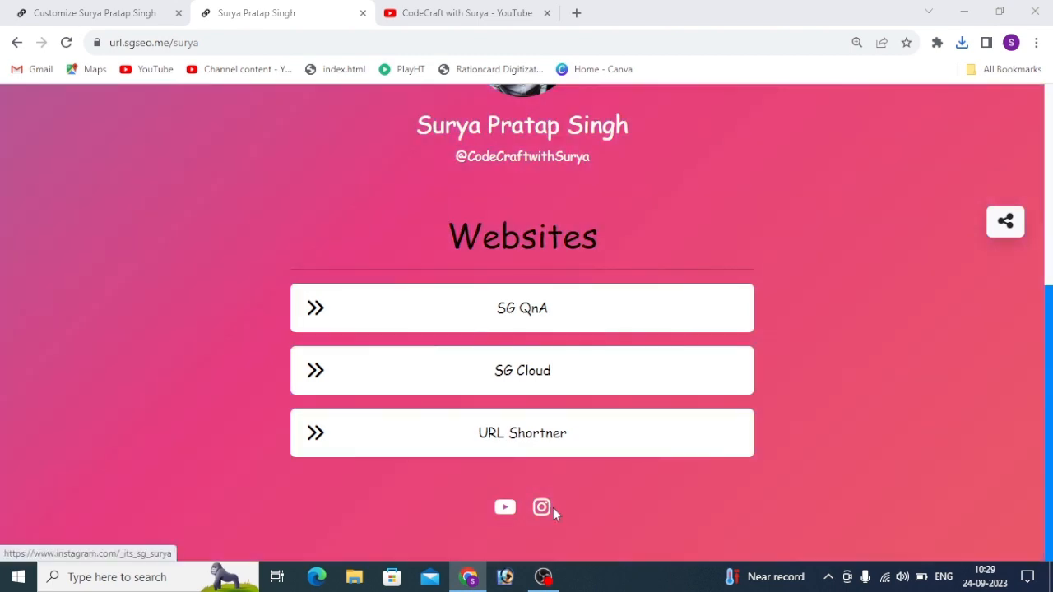
scroll(630, 370, "up", 1)
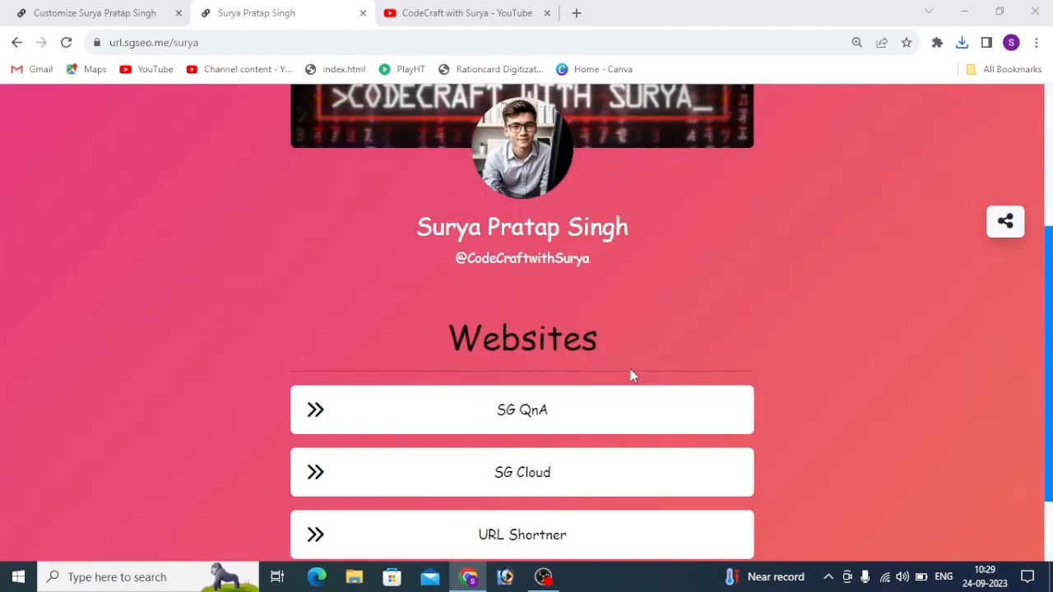
scroll(632, 375, "up", 1)
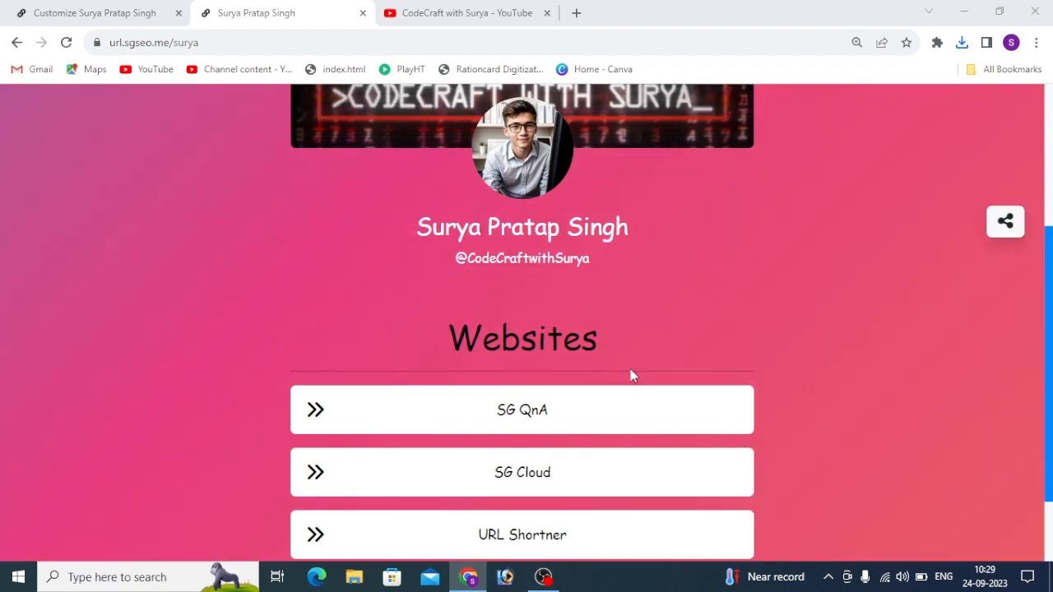